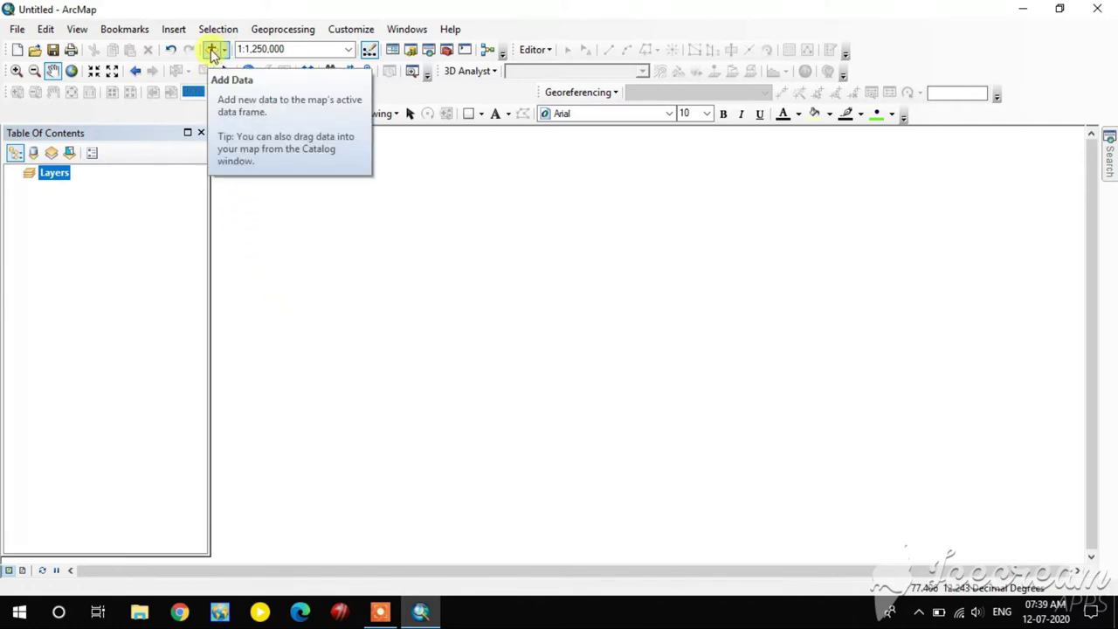
Step: Load n11_e078_1arc_v3.tif from the DEM folder into the map as a new layer
left_click(212, 51)
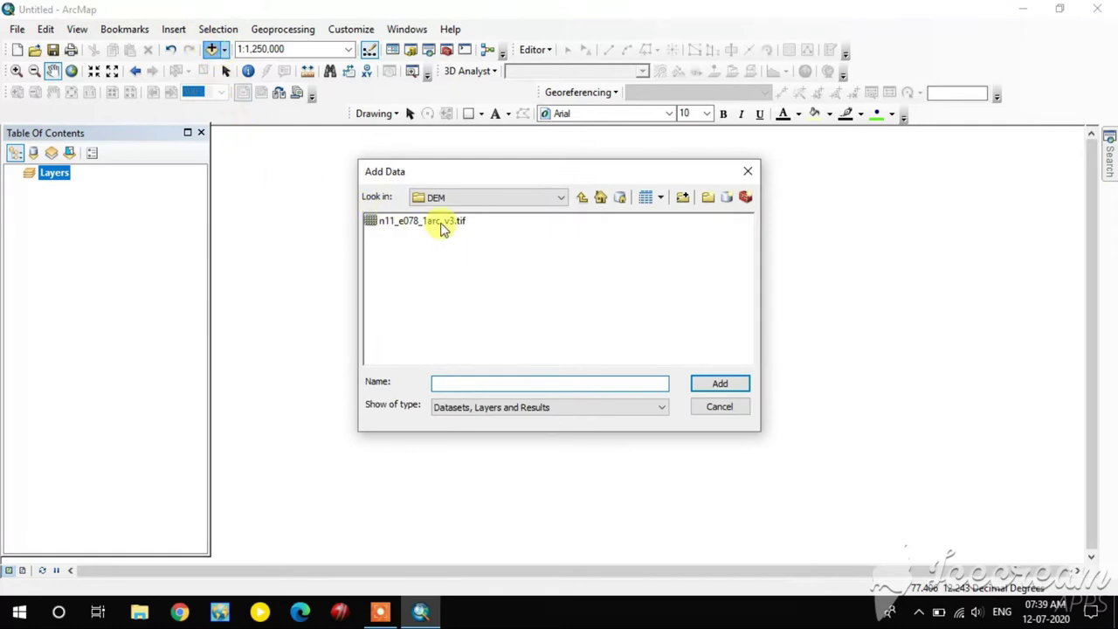
left_click(414, 225)
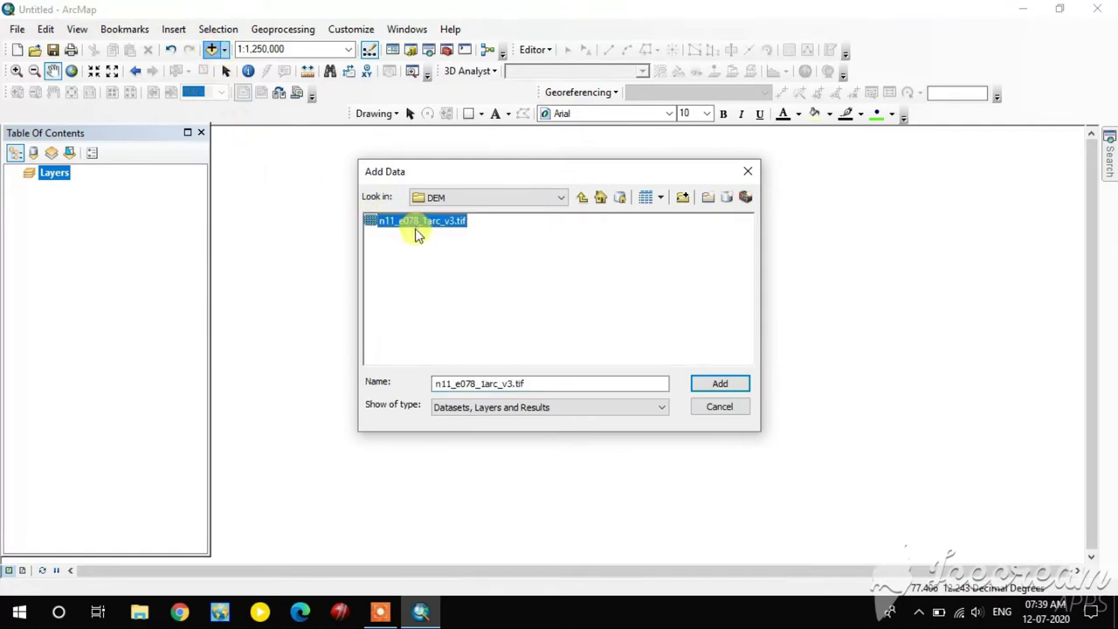
left_click(718, 384)
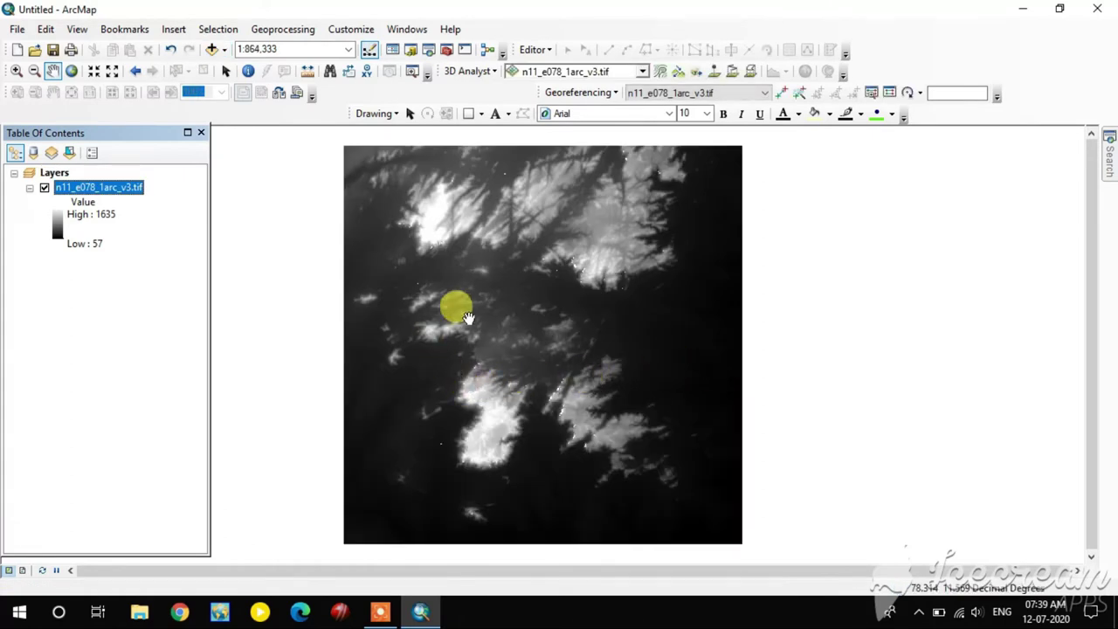
Step: Zoom the view to 1:1,000,000, pan the DEM left, and select its layer
scroll(467, 318, "up", 2)
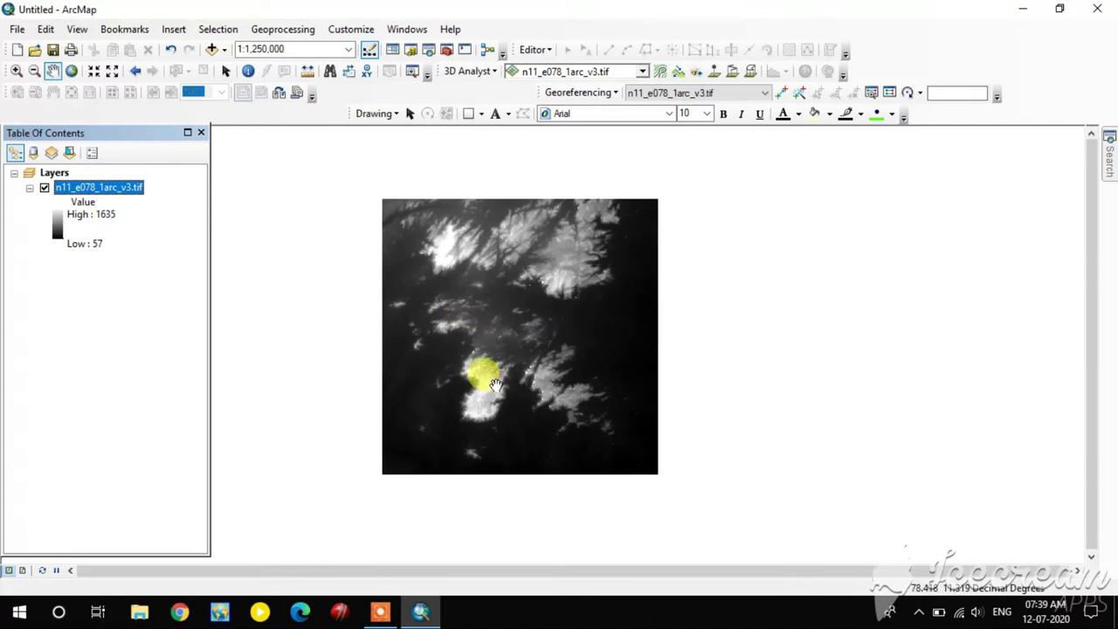
scroll(462, 349, "down", 1)
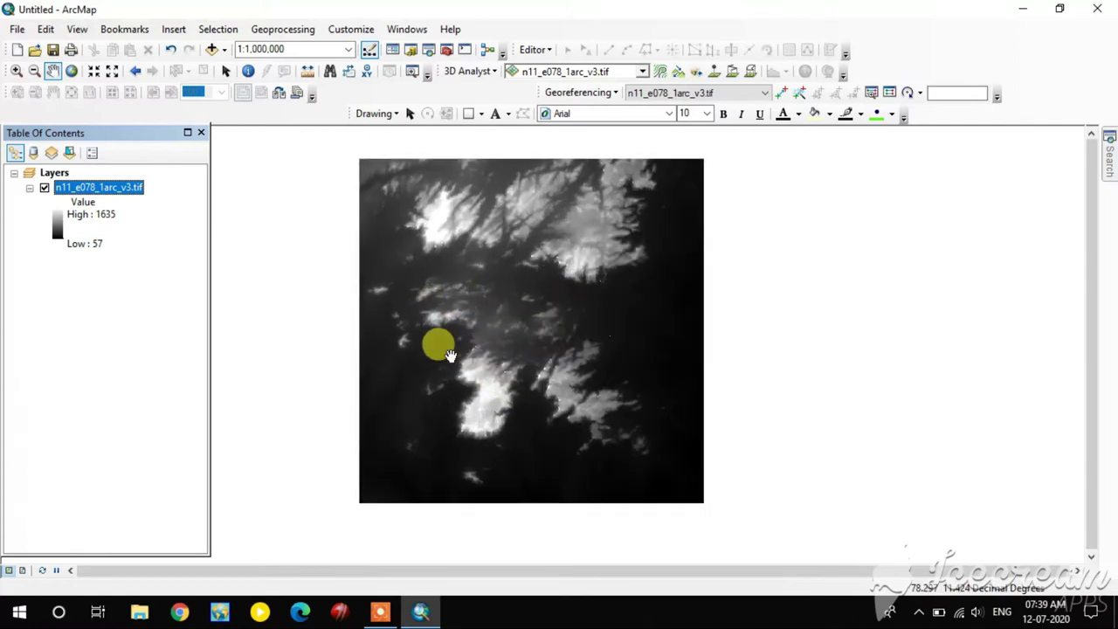
left_click_drag(513, 289, 454, 315)
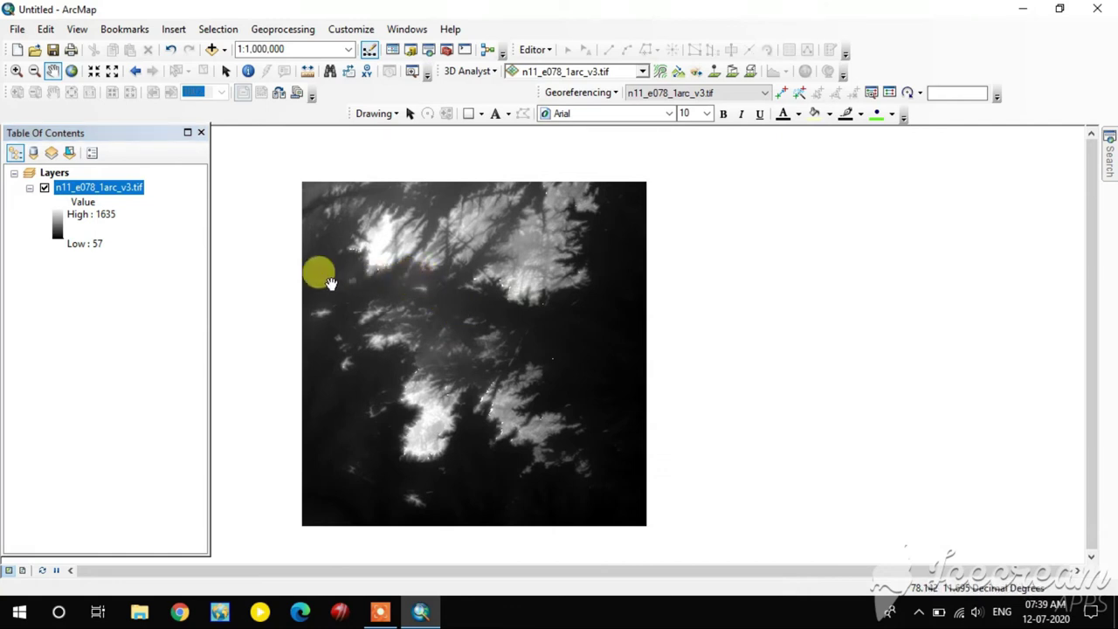
left_click(127, 194)
right_click(127, 194)
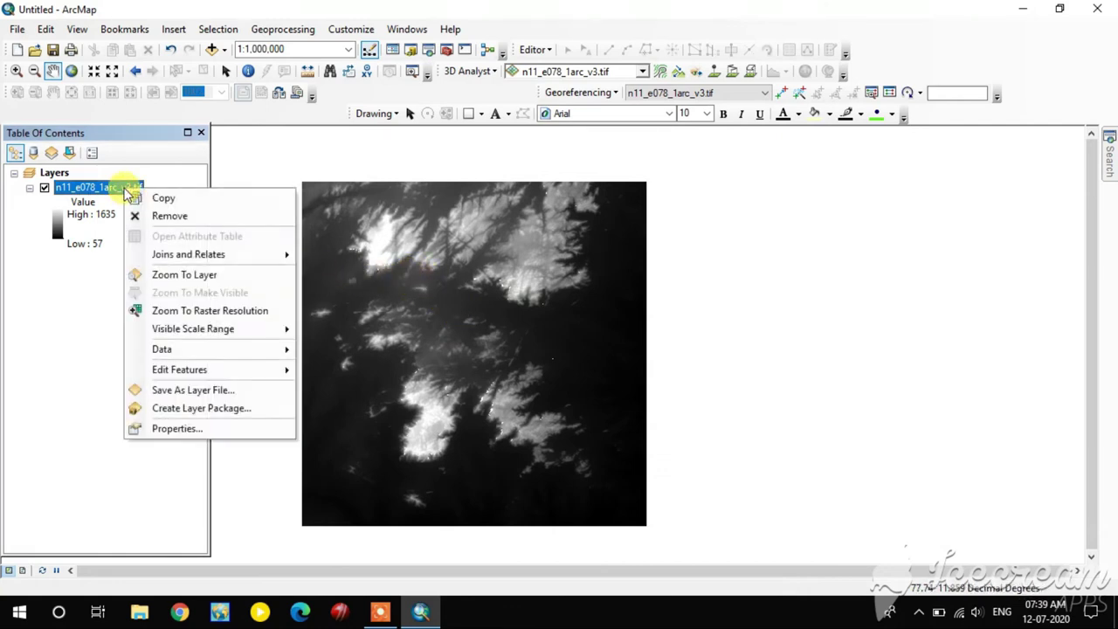
left_click(190, 428)
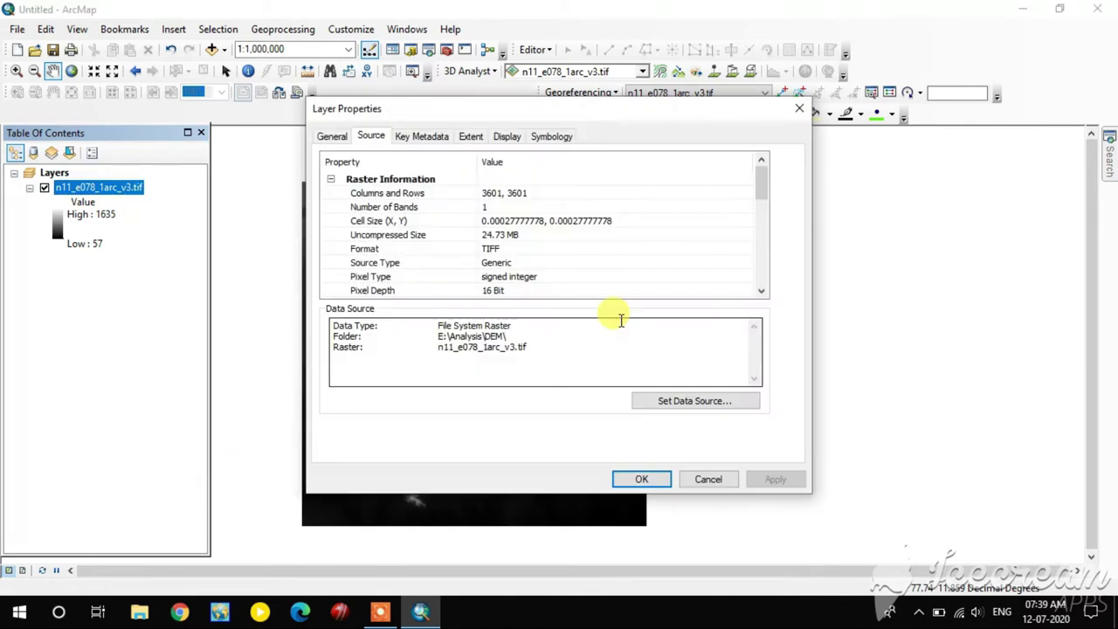
left_click(336, 137)
left_click(370, 137)
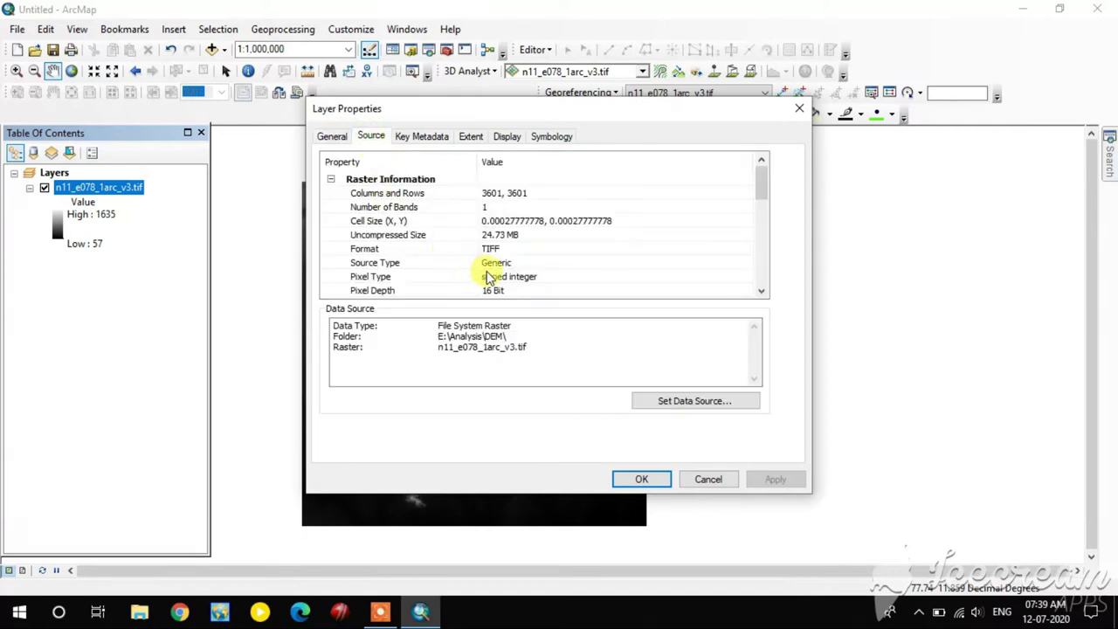
scroll(491, 274, "down", 2)
scroll(494, 274, "down", 4)
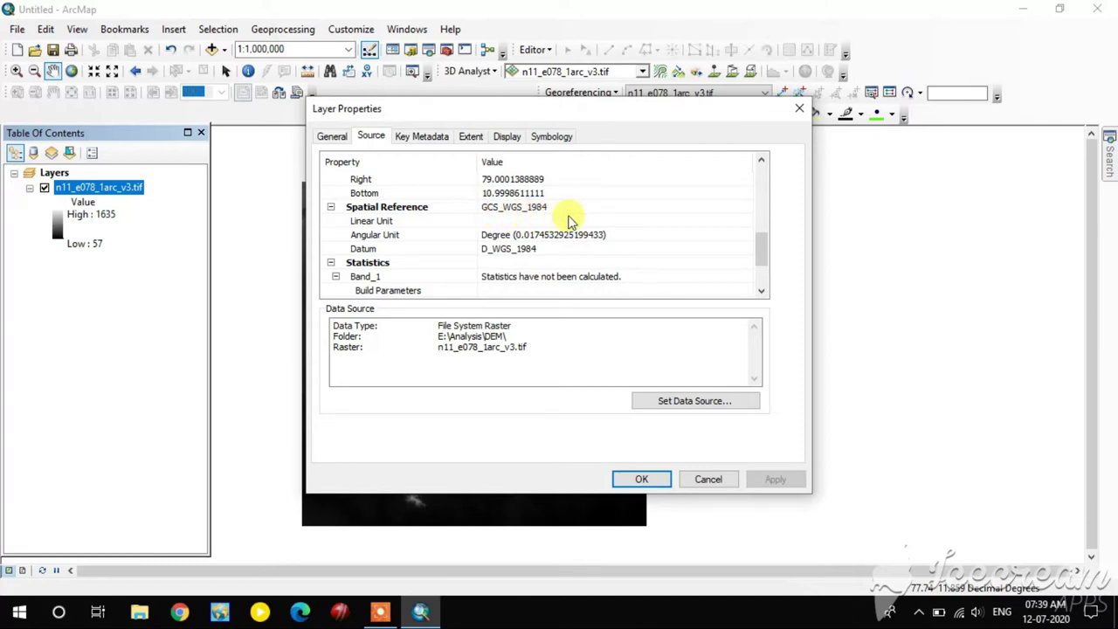
left_click(802, 110)
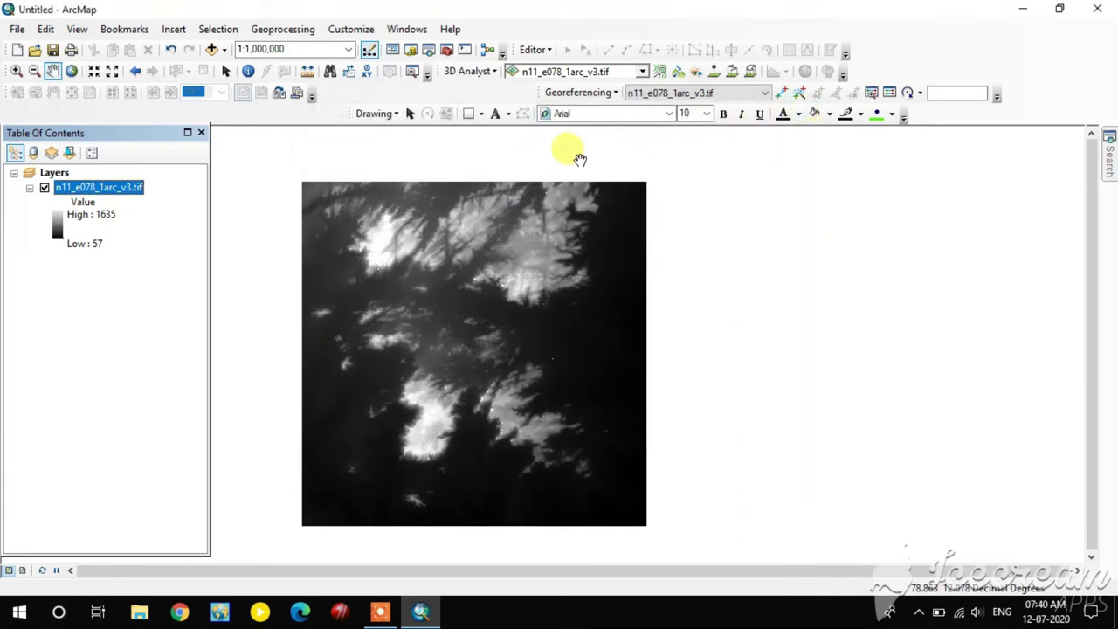
Step: Open ArcToolbox and expand Data Management Tools
left_click(447, 53)
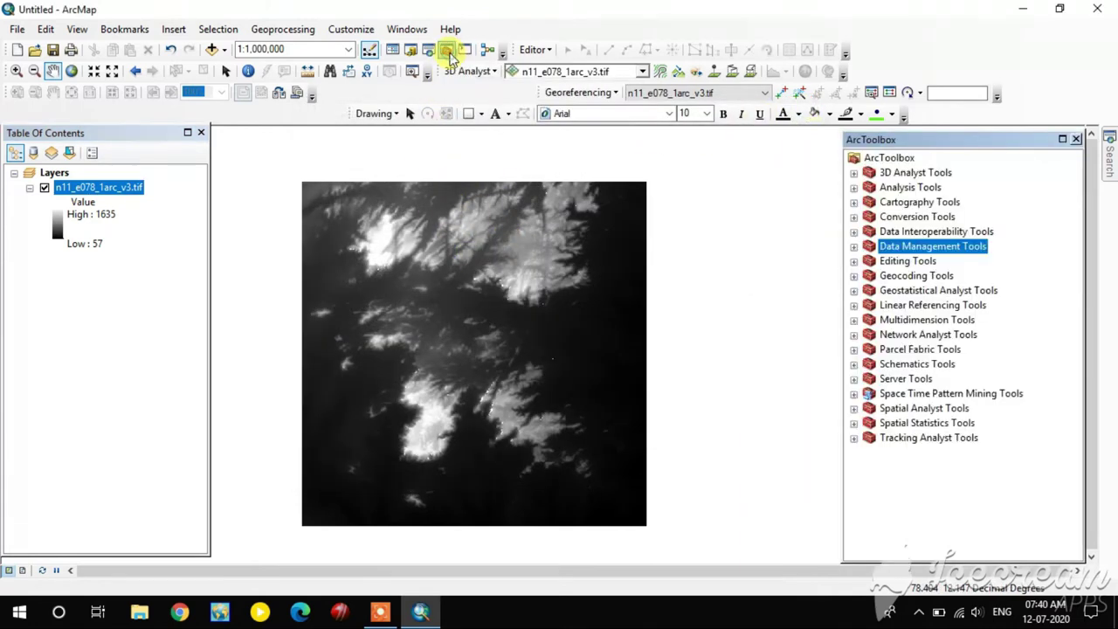
left_click(886, 160)
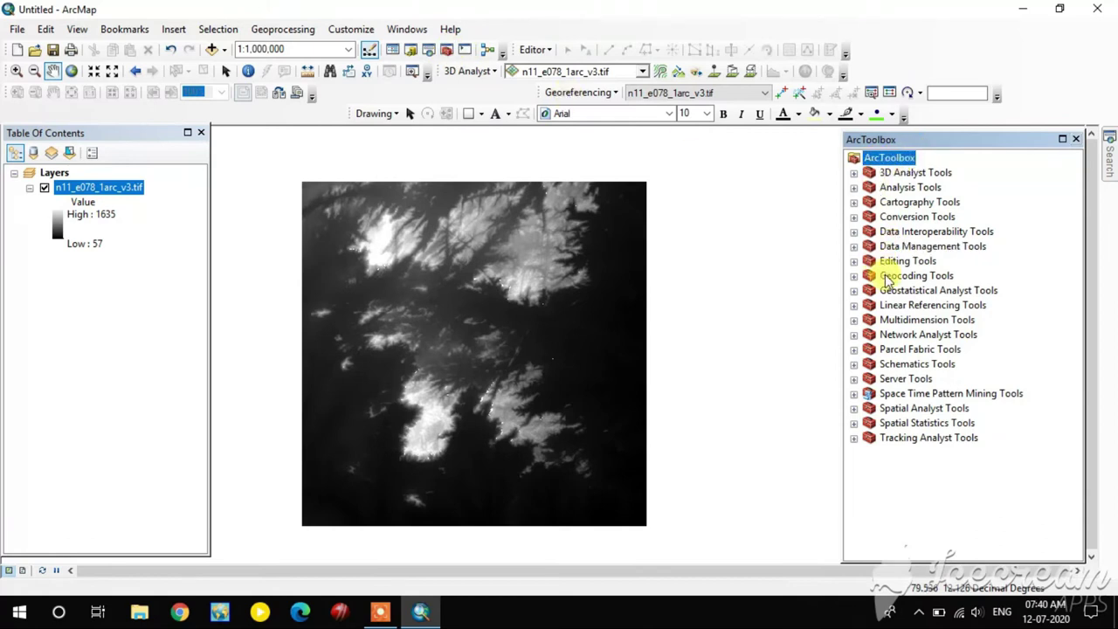
left_click(926, 248)
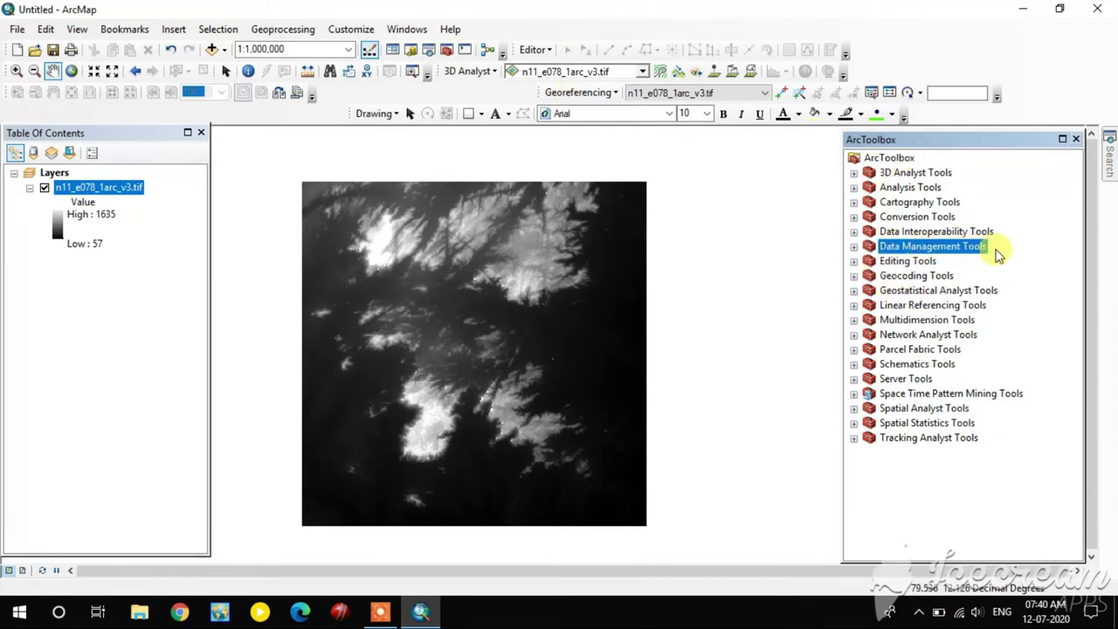
double_click(930, 246)
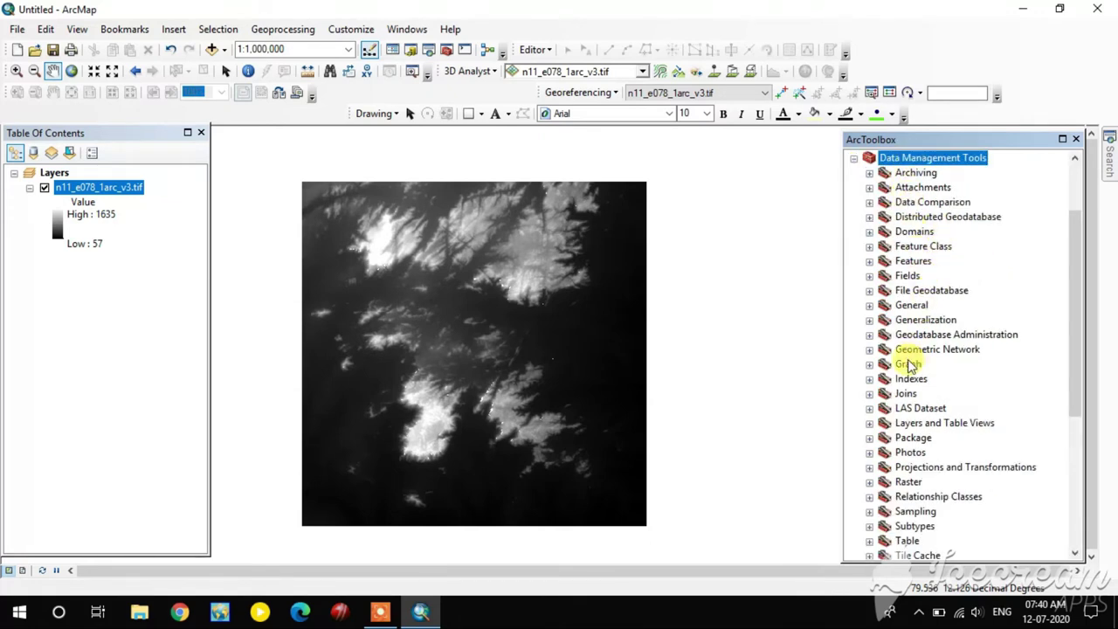
Step: Expand Projections and Transformations > Raster and select Project Raster
scroll(923, 389, "down", 2)
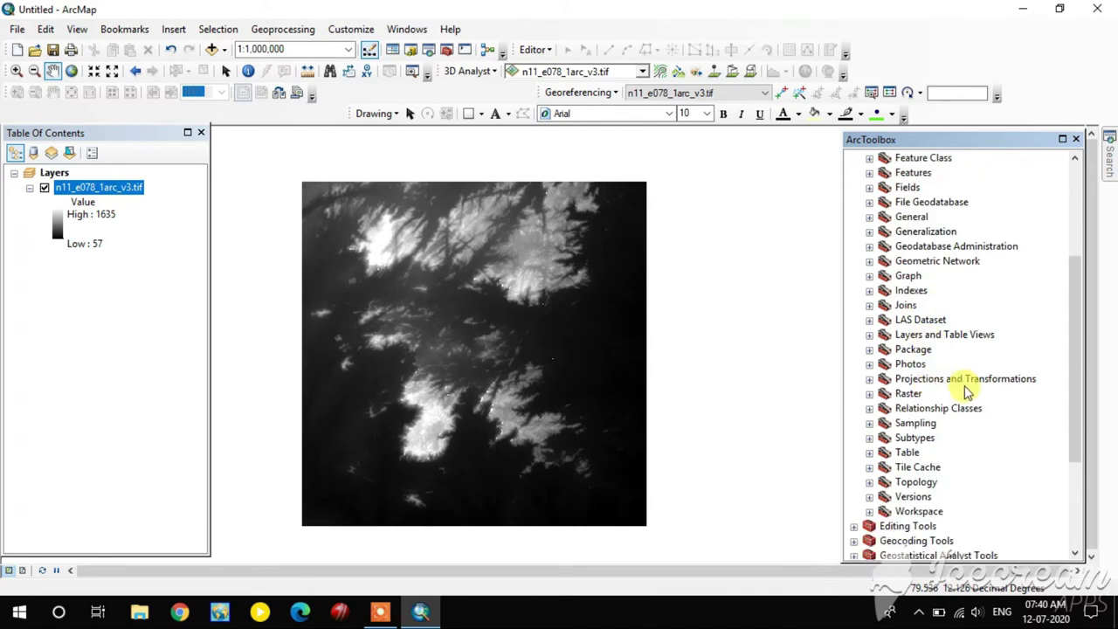
left_click(946, 383)
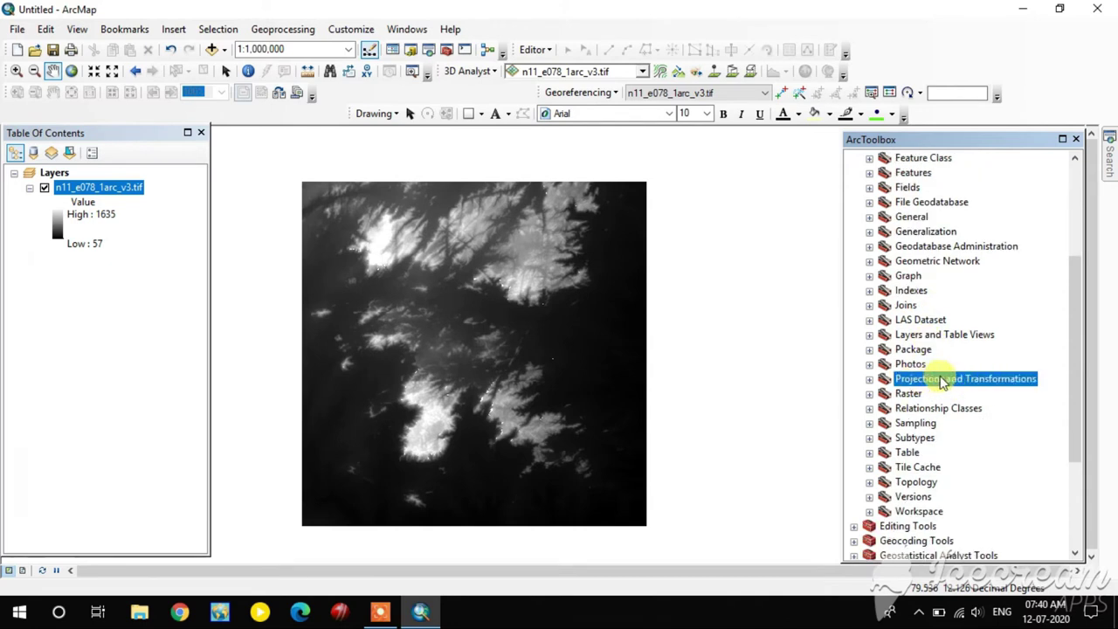
left_click(870, 379)
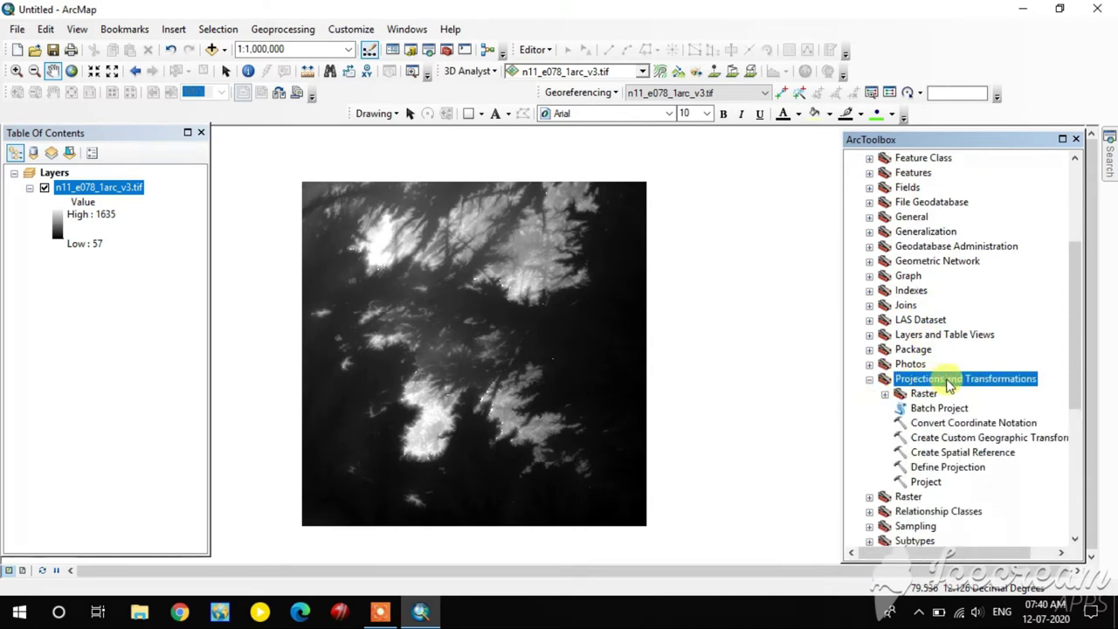
scroll(957, 384, "down", 2)
scroll(964, 371, "down", 1)
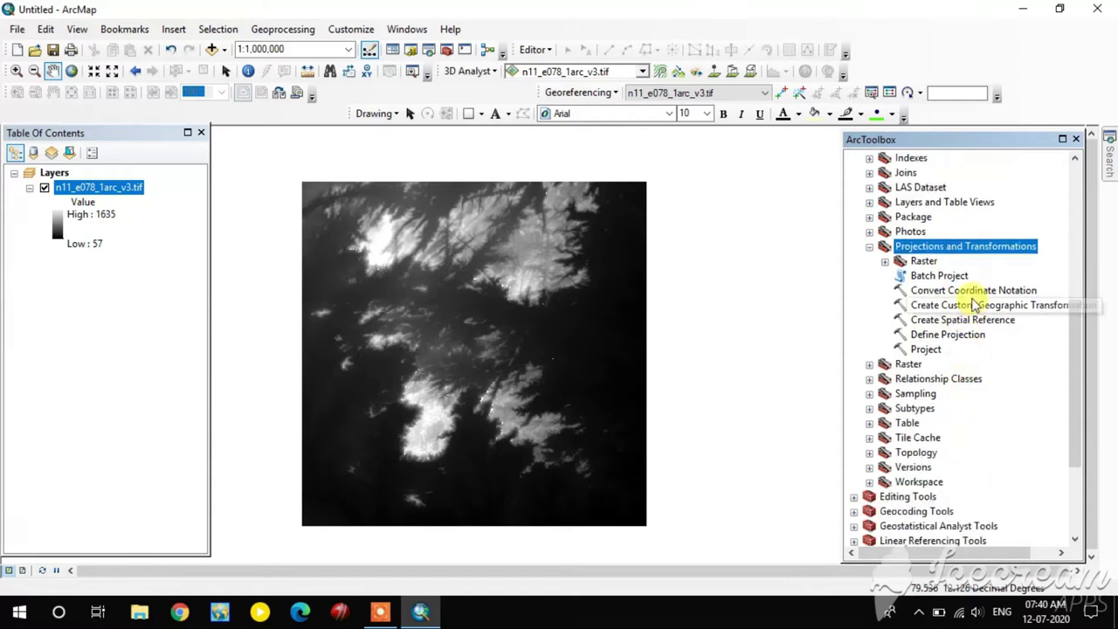
left_click(884, 262)
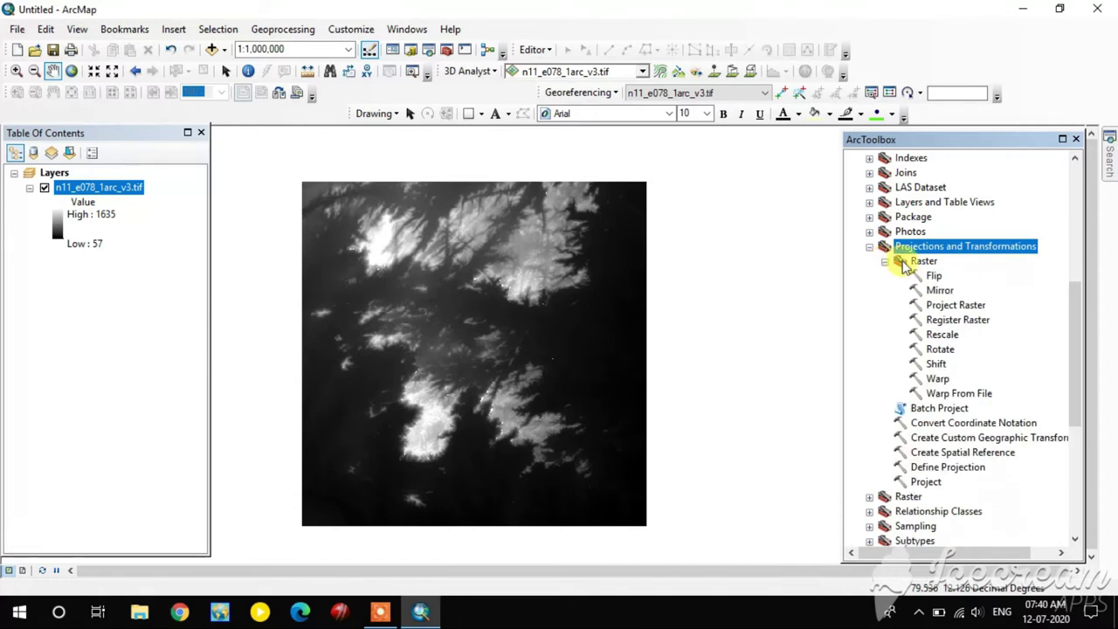
left_click(956, 306)
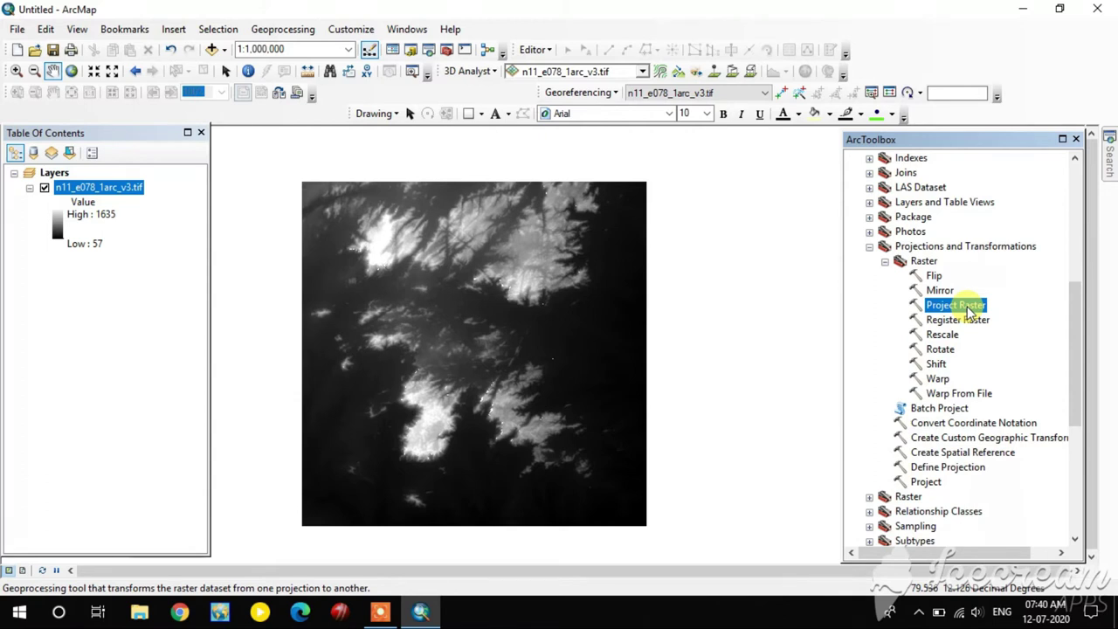
Step: Open Project Raster and set n11_e078_1arc_v3.tif as the input raster
double_click(966, 311)
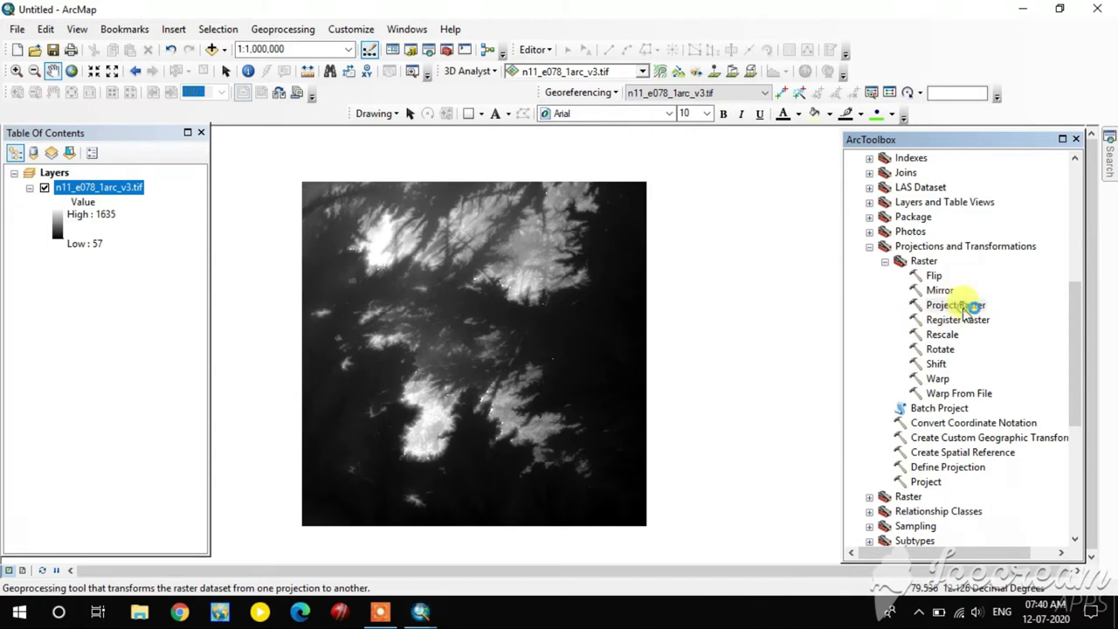
left_click_drag(831, 196, 757, 130)
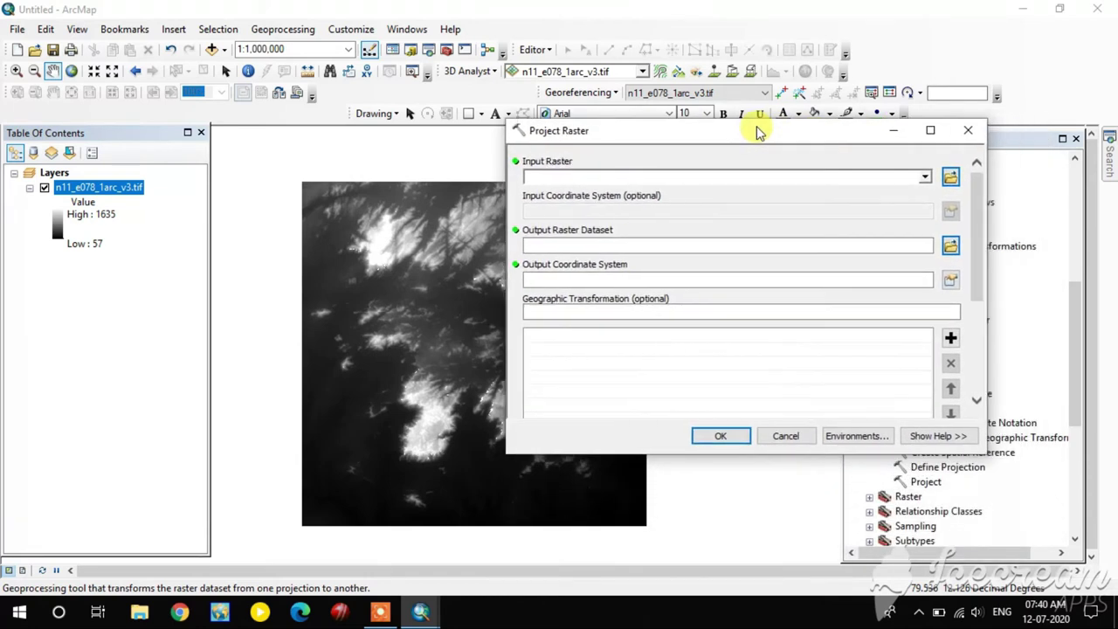
left_click(925, 179)
left_click(624, 191)
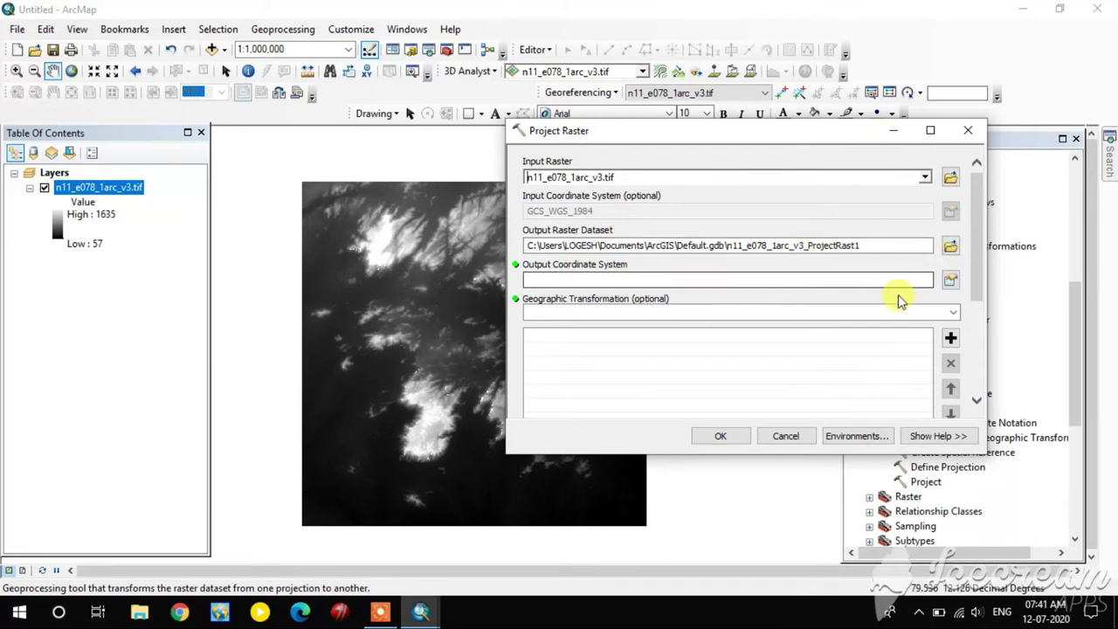
left_click(950, 281)
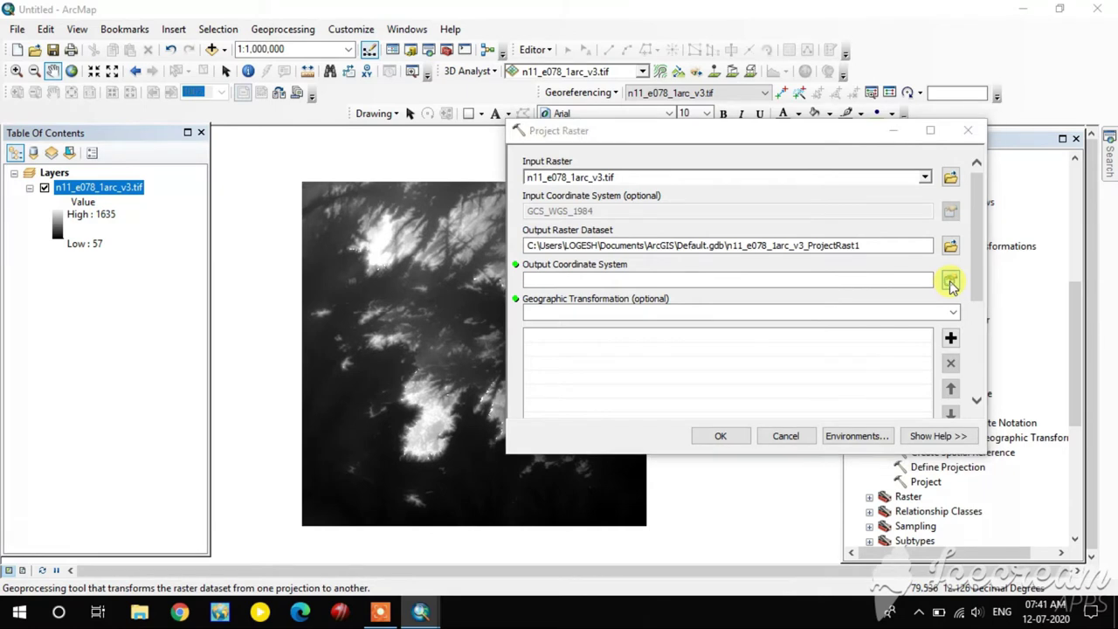
Step: Expand Projected Coordinate Systems > UTM > WGS 1984 > Northern Hemisphere
left_click(670, 214)
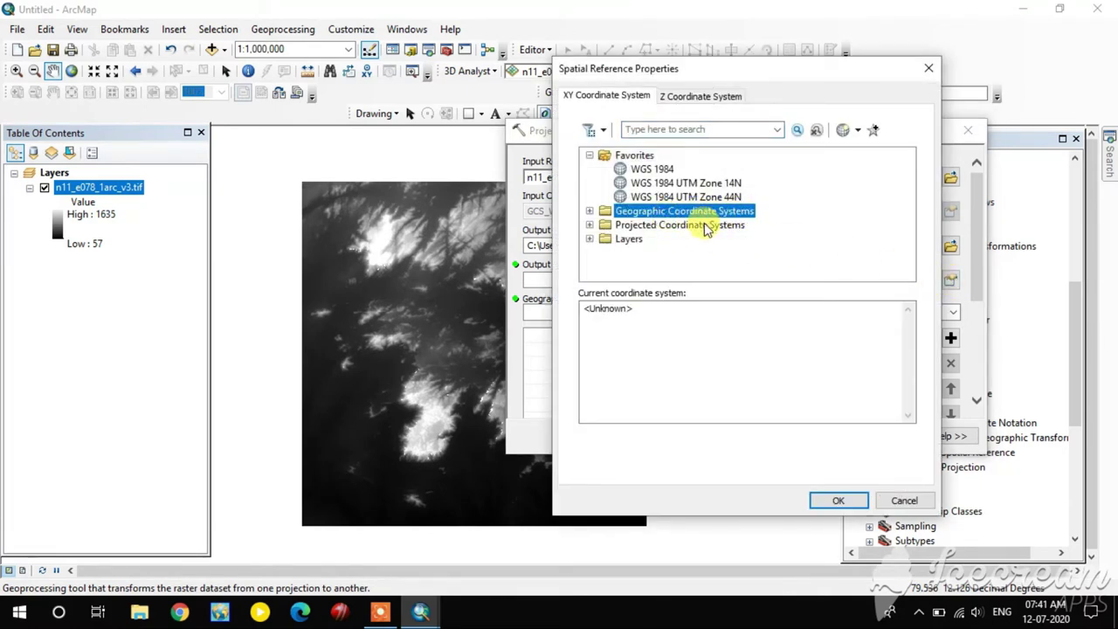
left_click(707, 225)
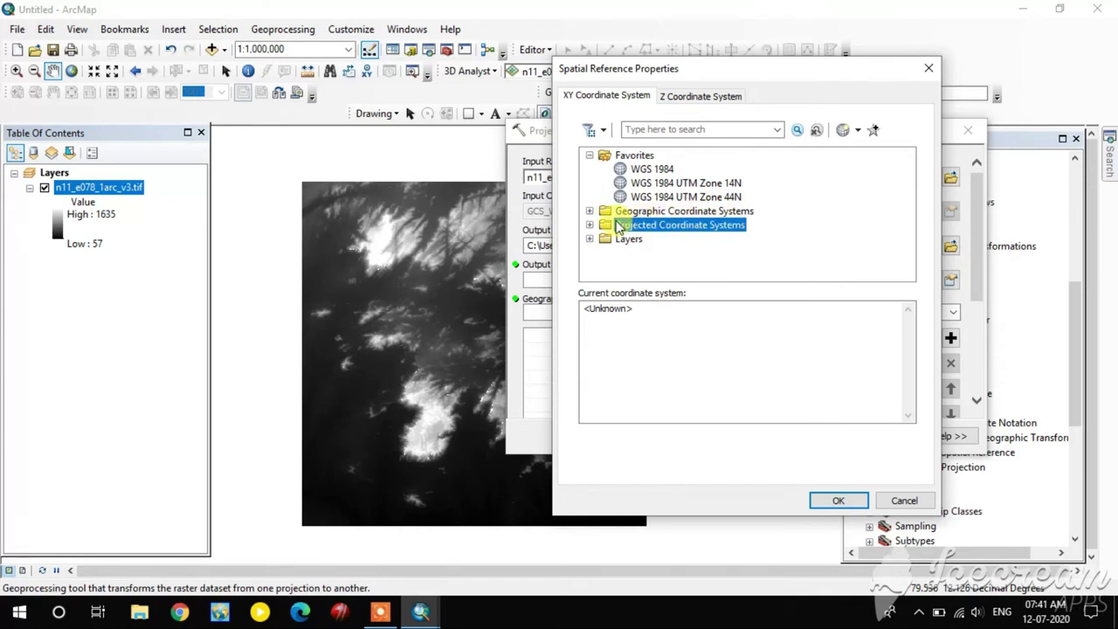
left_click(590, 225)
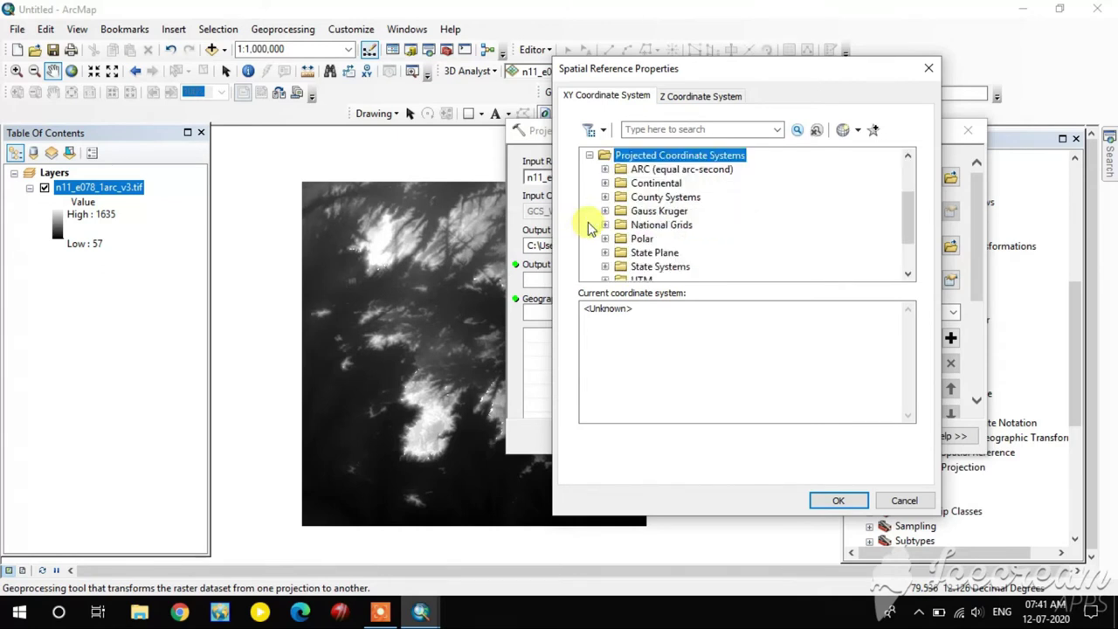
scroll(637, 231, "down", 2)
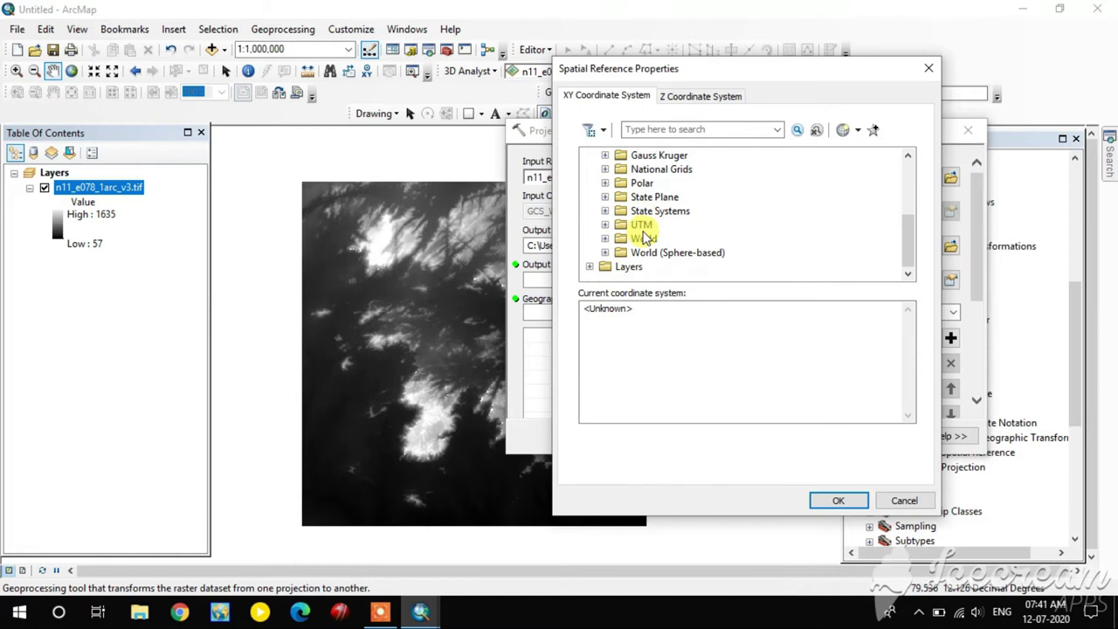
left_click(605, 225)
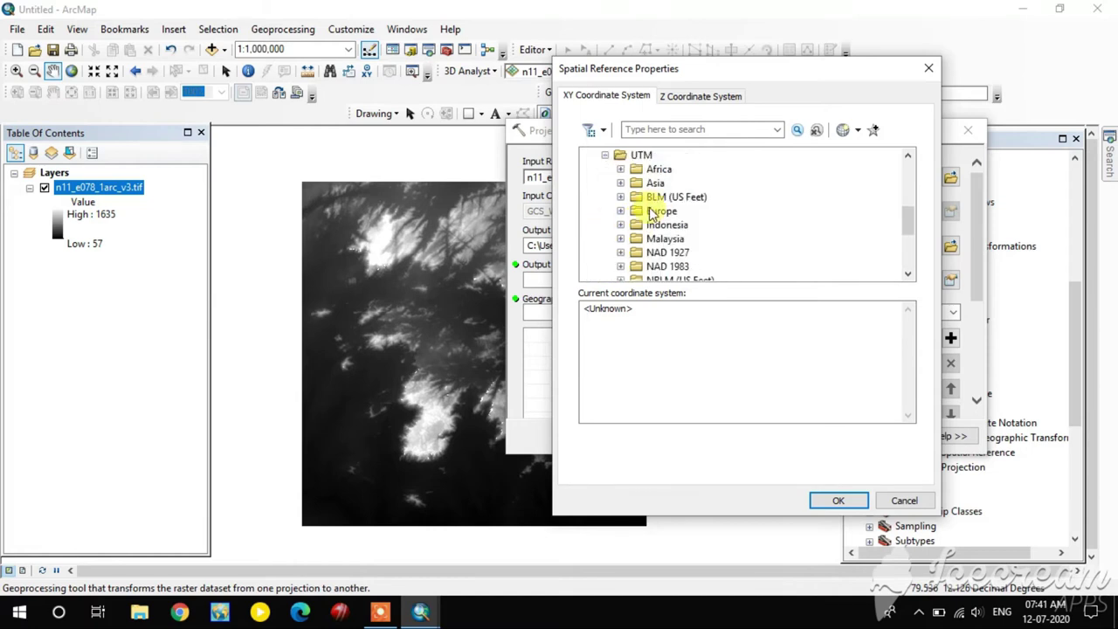
scroll(644, 205, "down", 3)
scroll(657, 203, "down", 1)
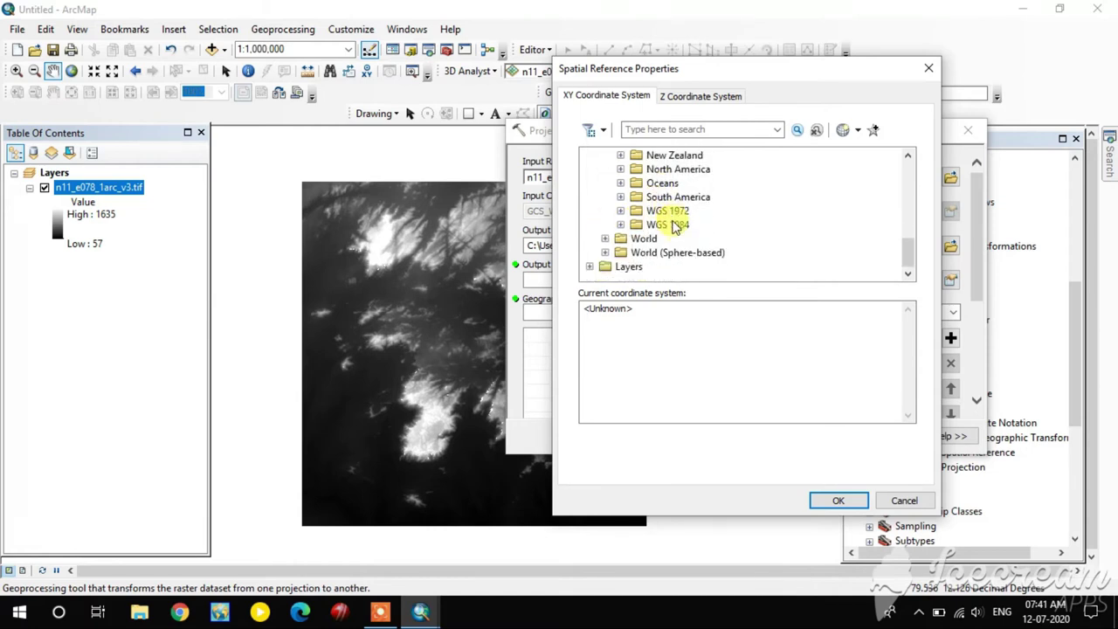
left_click(620, 225)
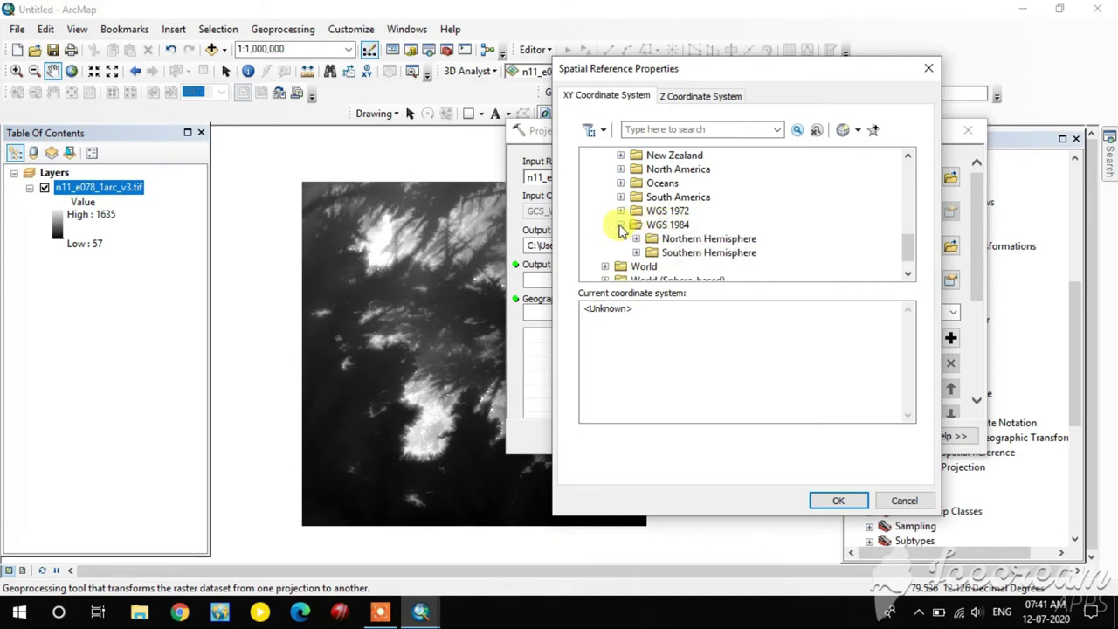
left_click(638, 241)
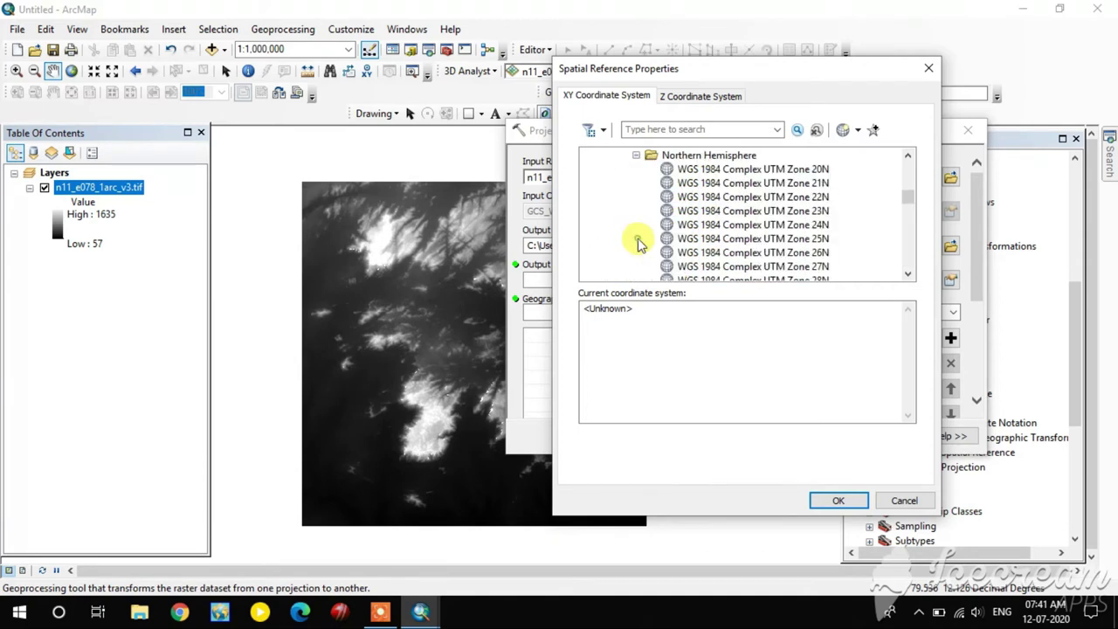
Step: Select WGS 1984 UTM Zone 44N as the output coordinate system and confirm
scroll(760, 234, "up", 1)
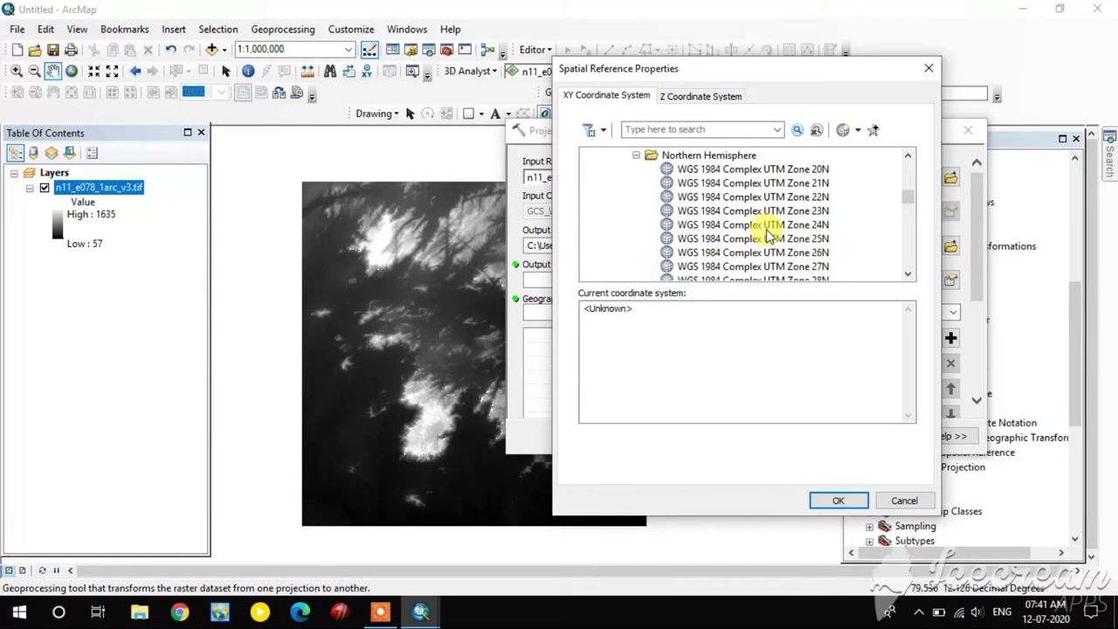
scroll(766, 236, "down", 3)
scroll(766, 234, "down", 5)
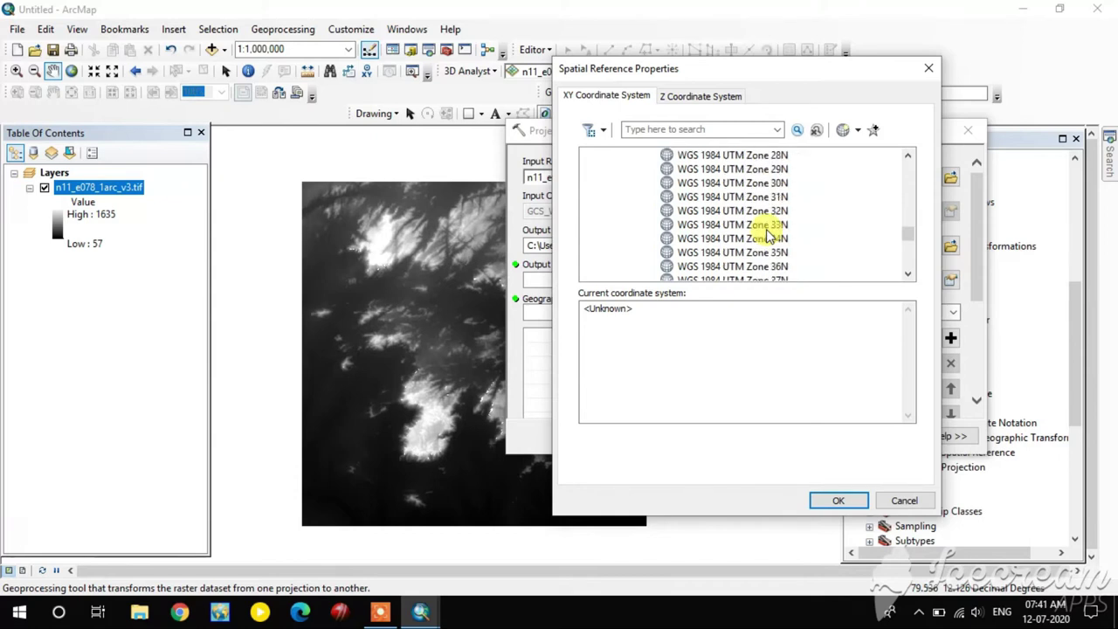
scroll(770, 237, "down", 3)
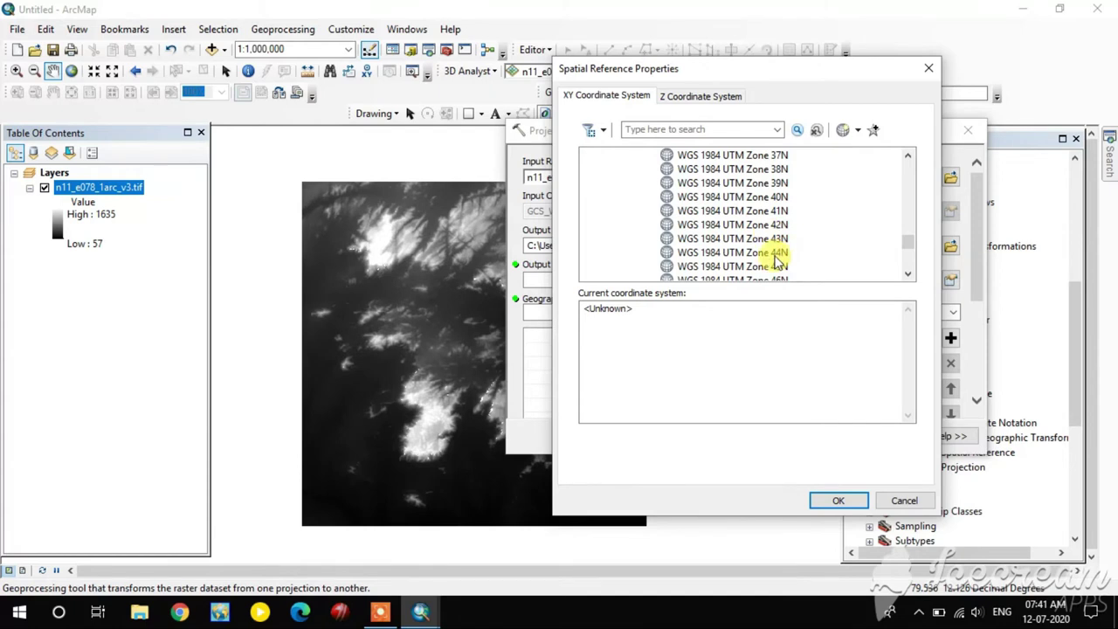
left_click(775, 254)
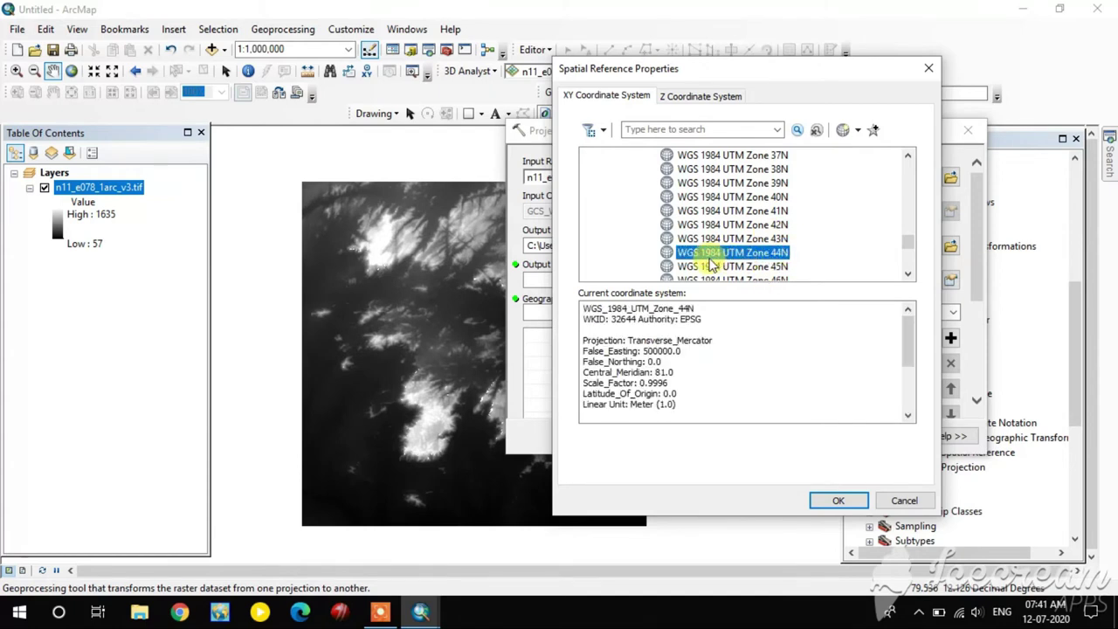
left_click(831, 500)
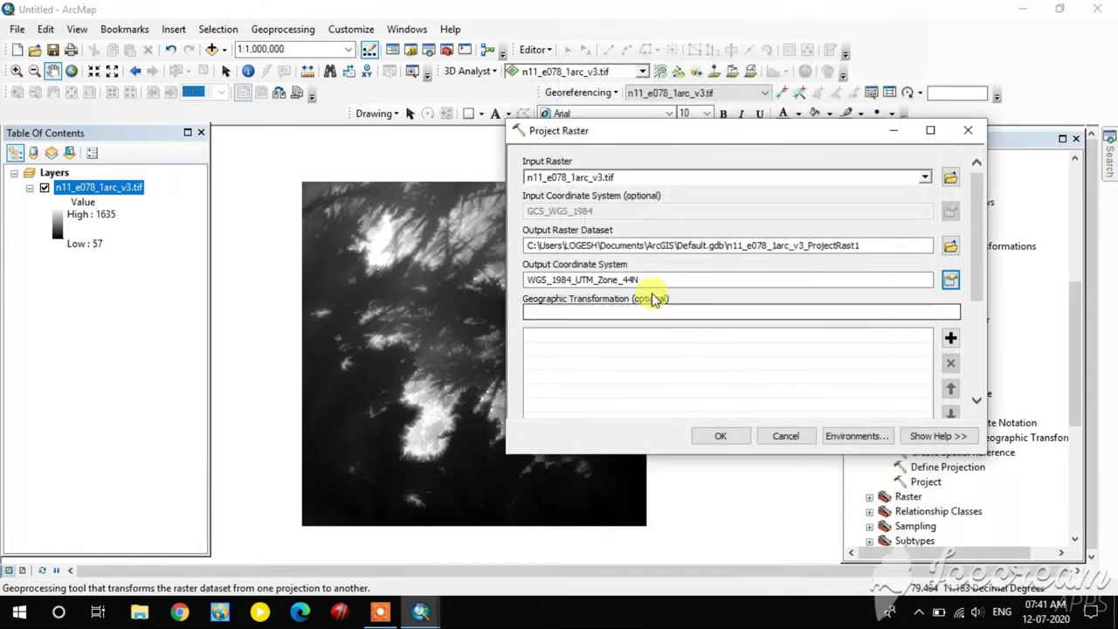
Step: Run Project Raster to create n11_e078_1arc_v3_ProjectRast1 and turn off the original DEM layer
left_click(721, 436)
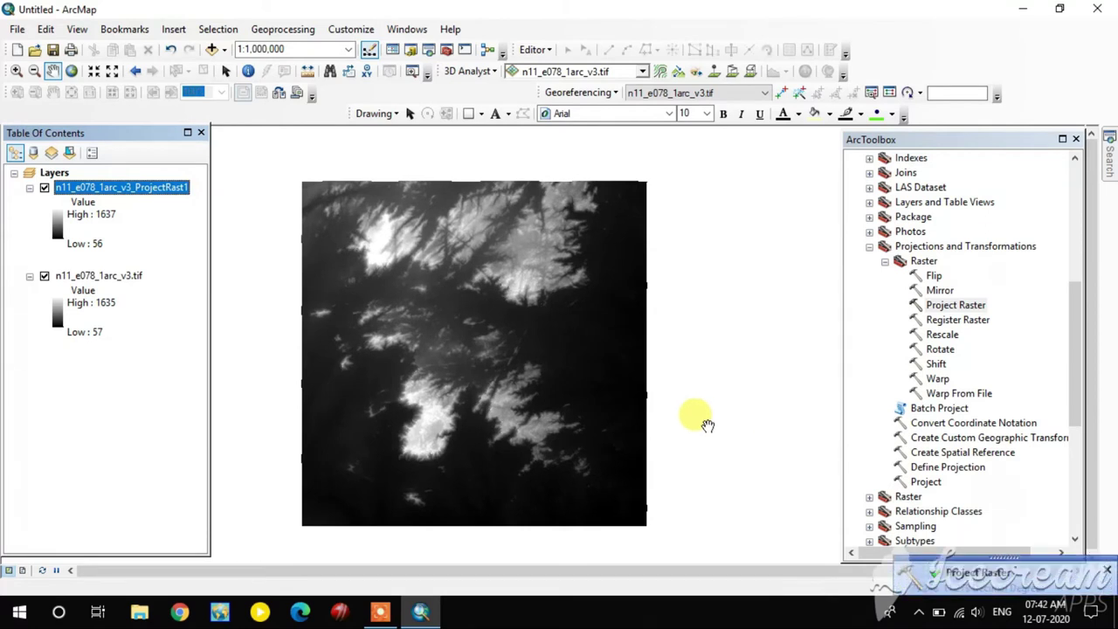
left_click(44, 276)
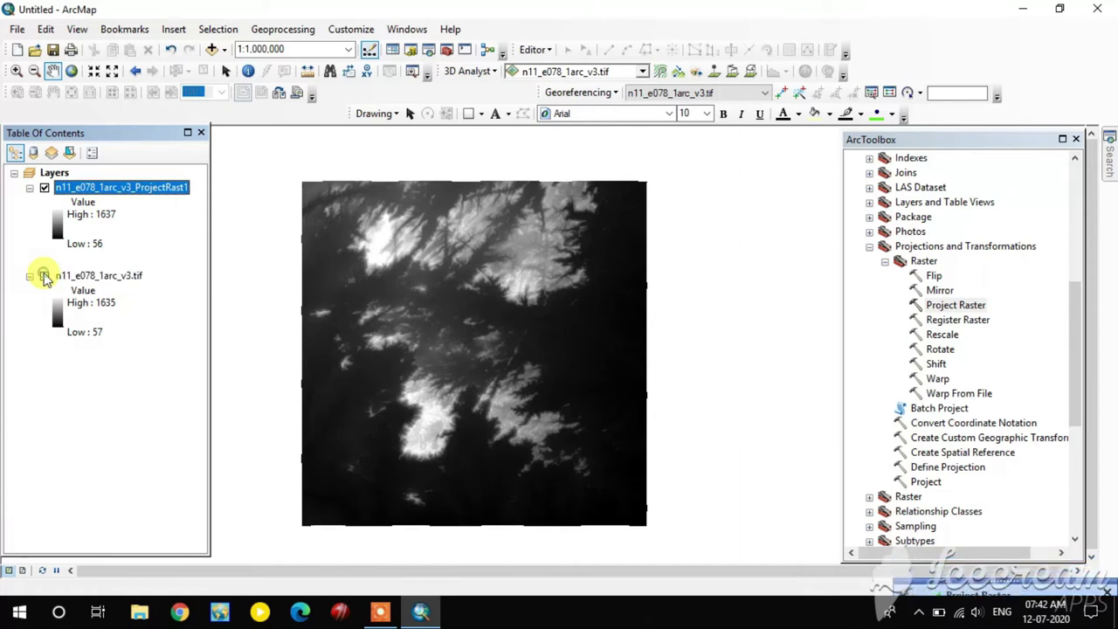
left_click(108, 371)
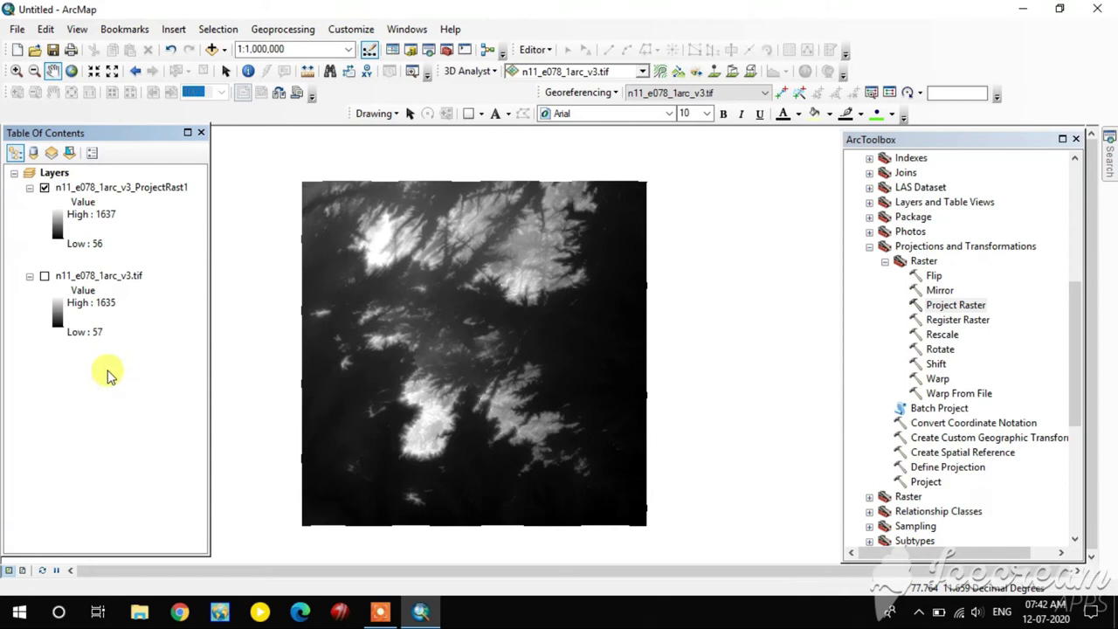
right_click(166, 194)
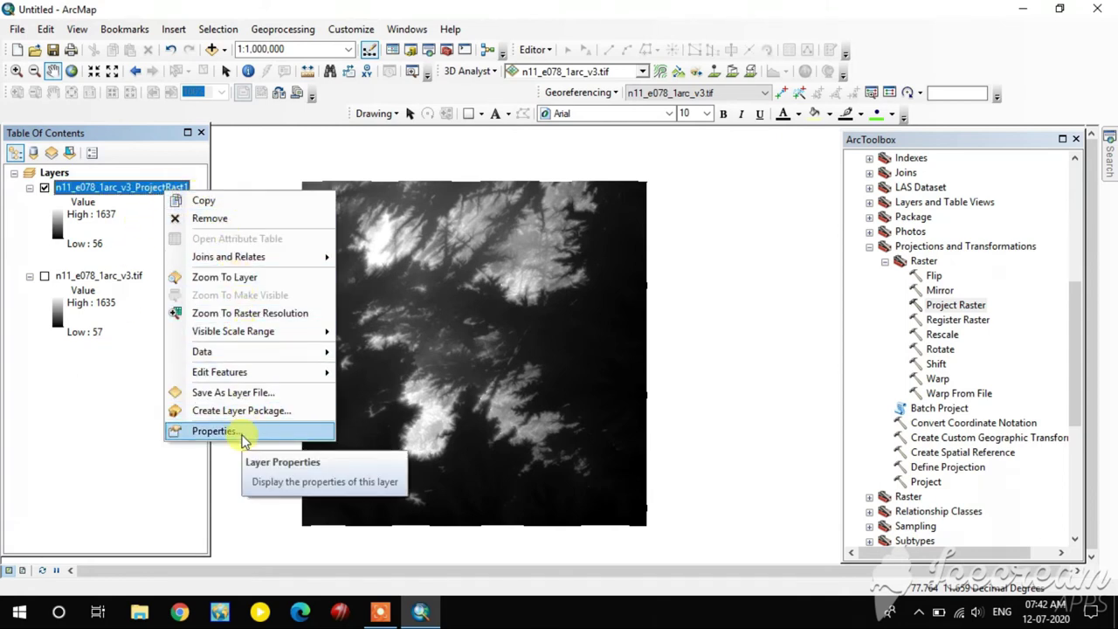
left_click(214, 431)
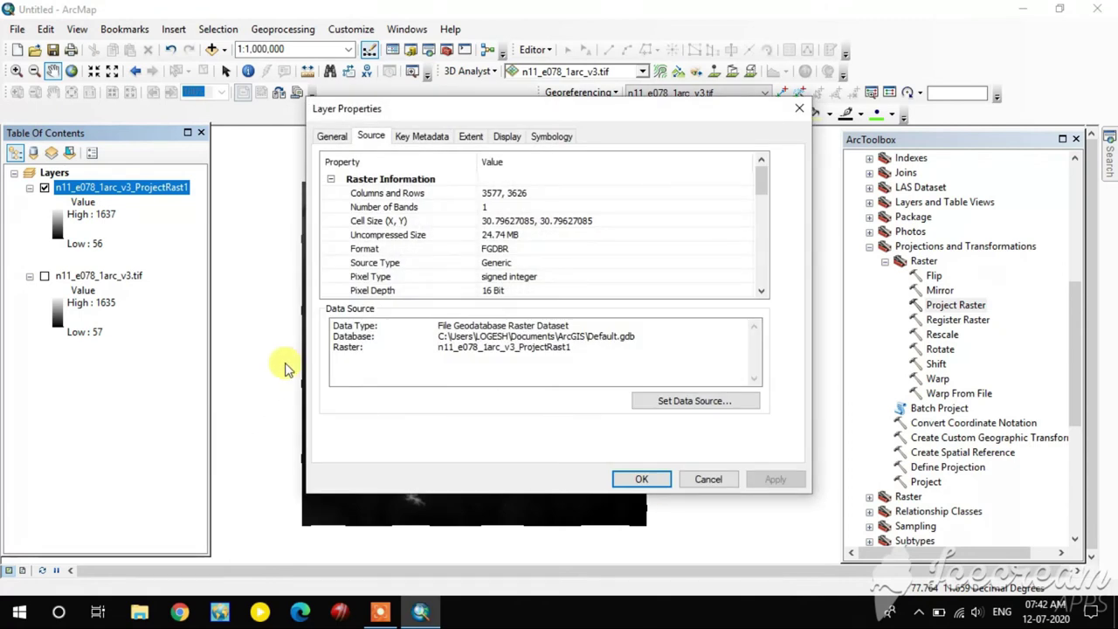
scroll(537, 220, "down", 5)
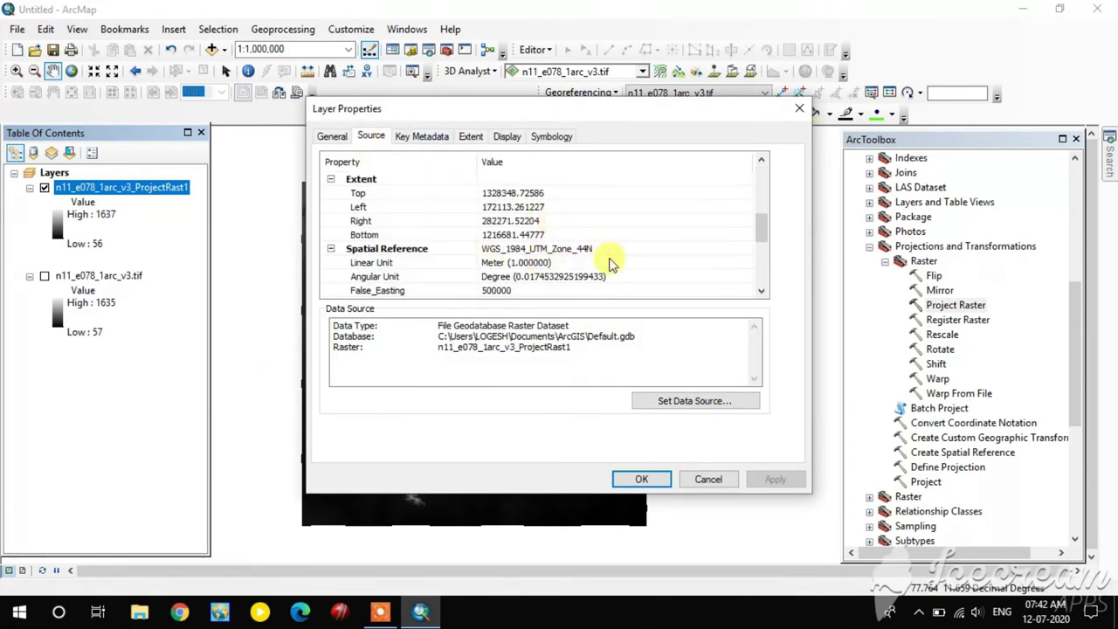
left_click(799, 108)
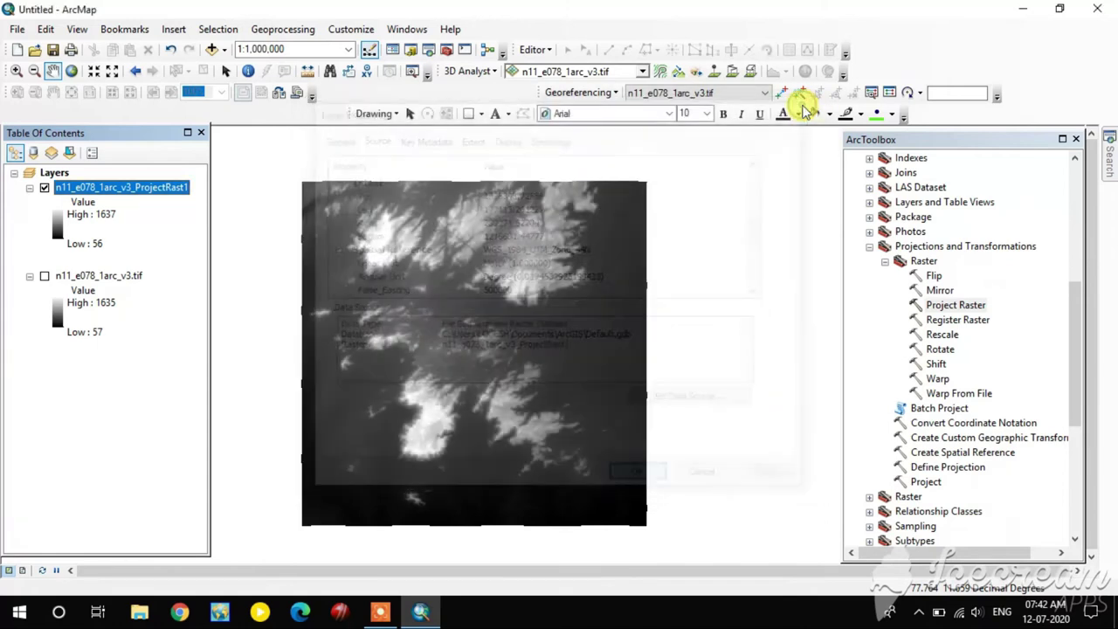
left_click_drag(515, 314, 559, 303)
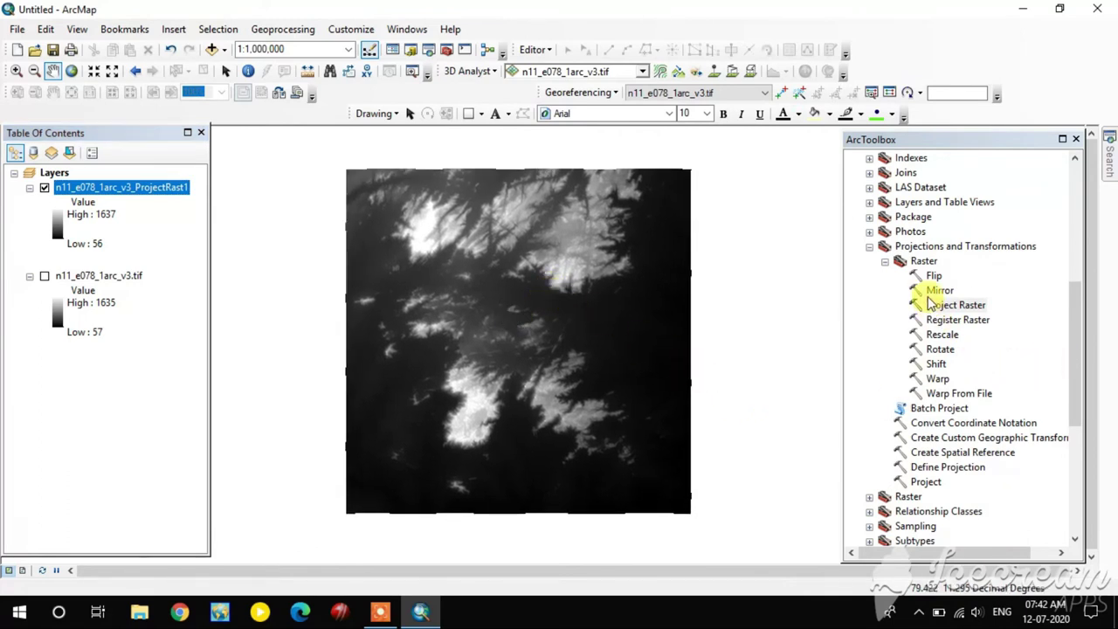
left_click(949, 468)
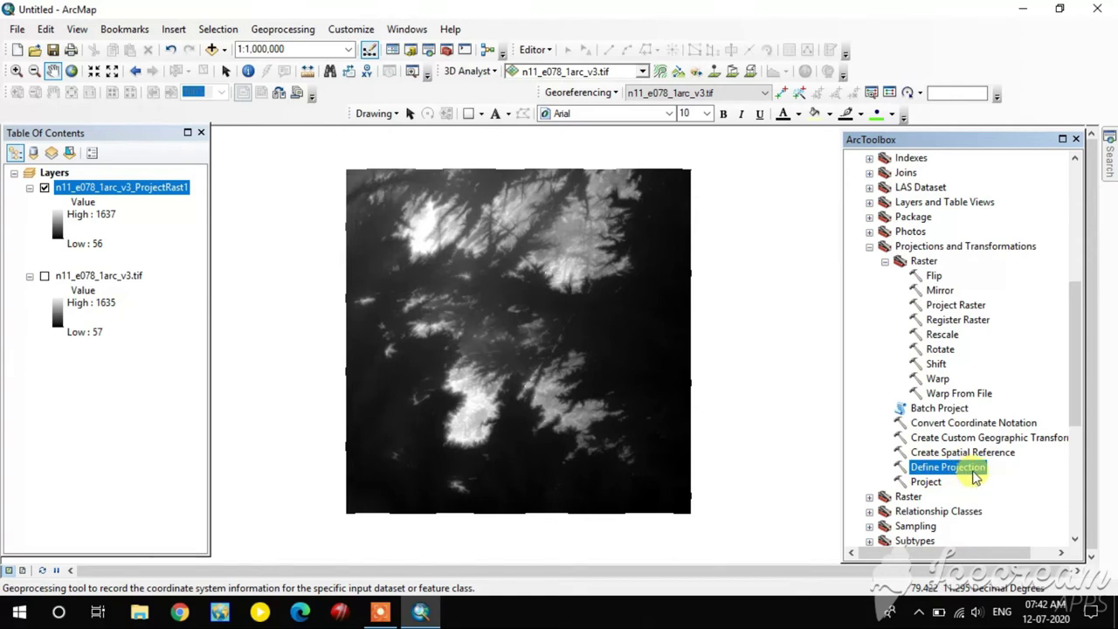
double_click(964, 474)
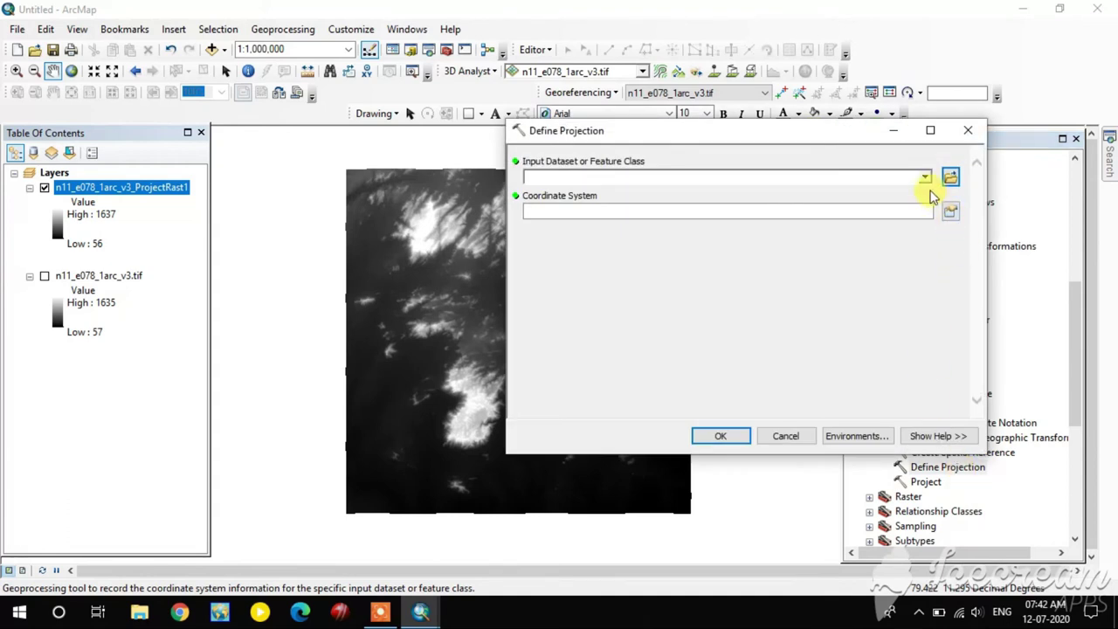
left_click(924, 179)
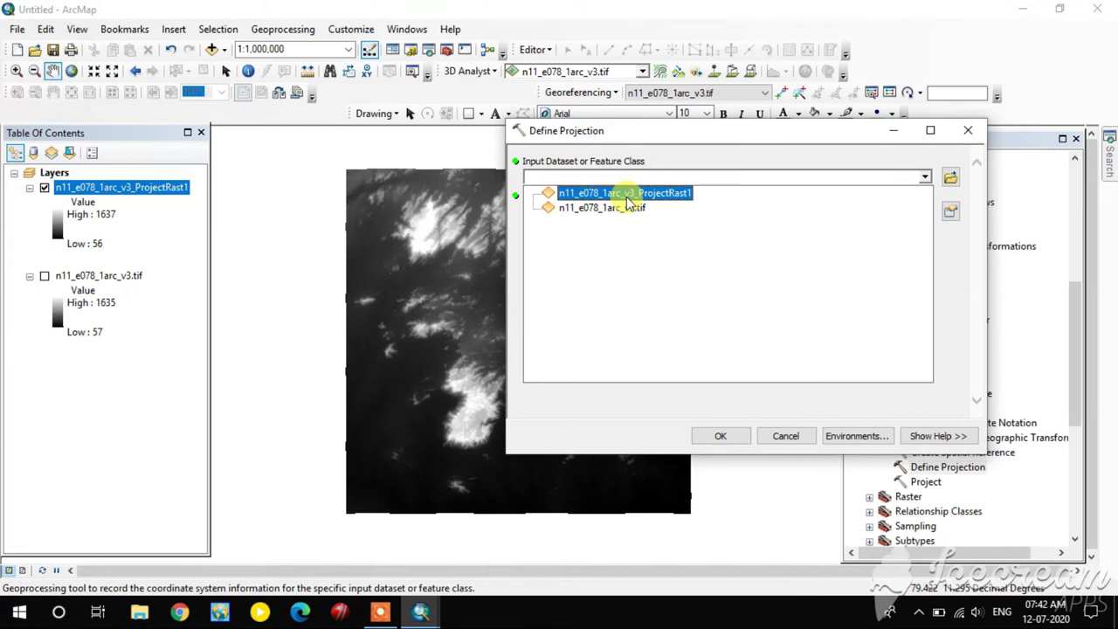
left_click(620, 207)
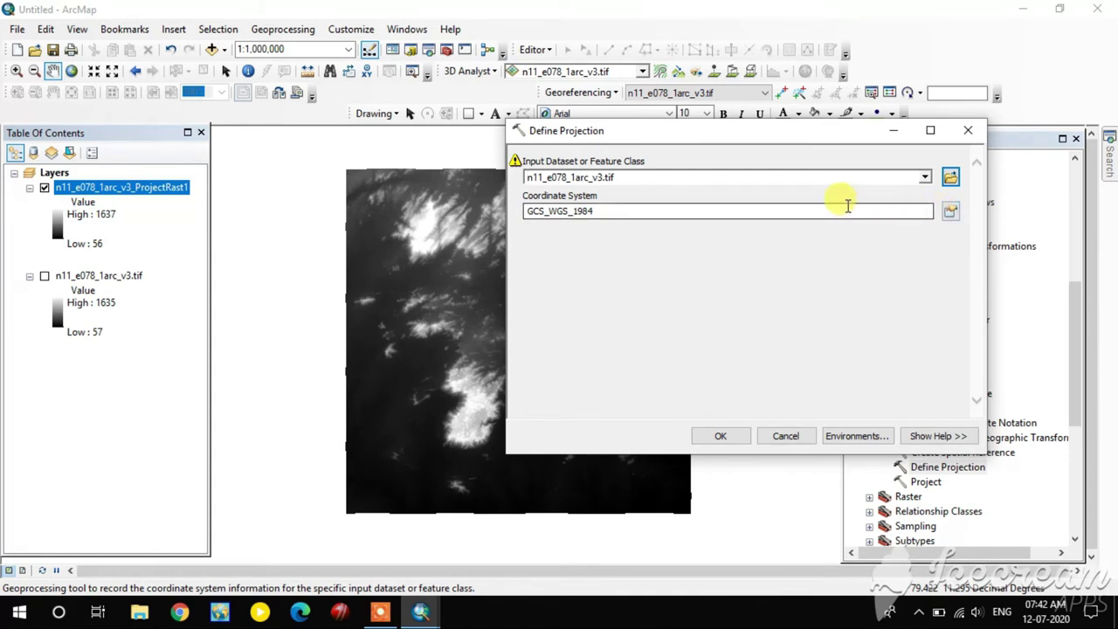
left_click(950, 214)
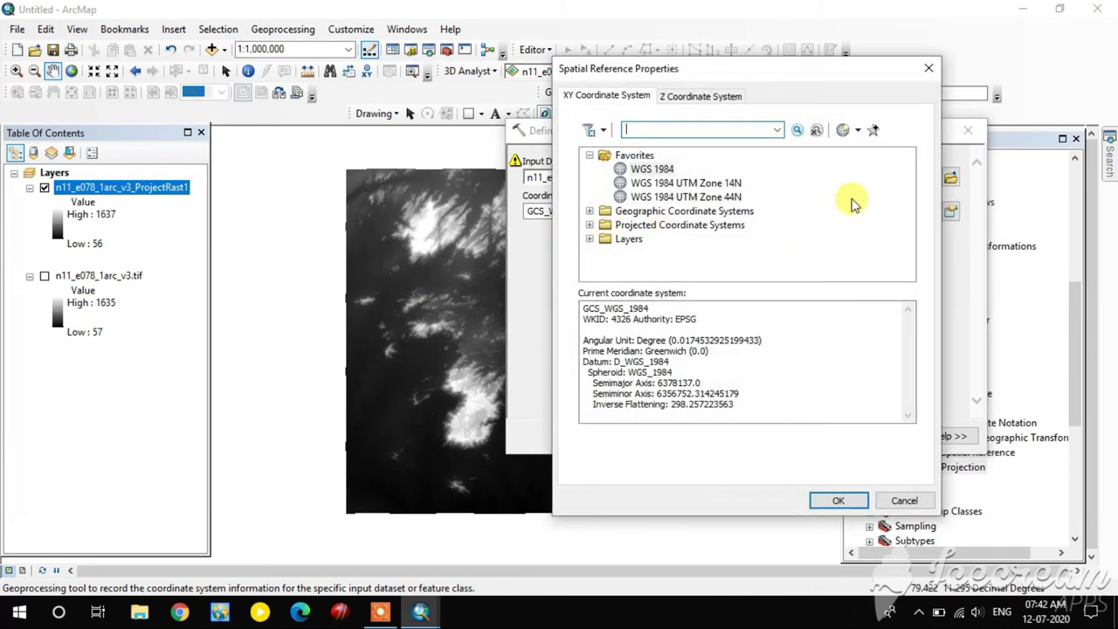
left_click(929, 67)
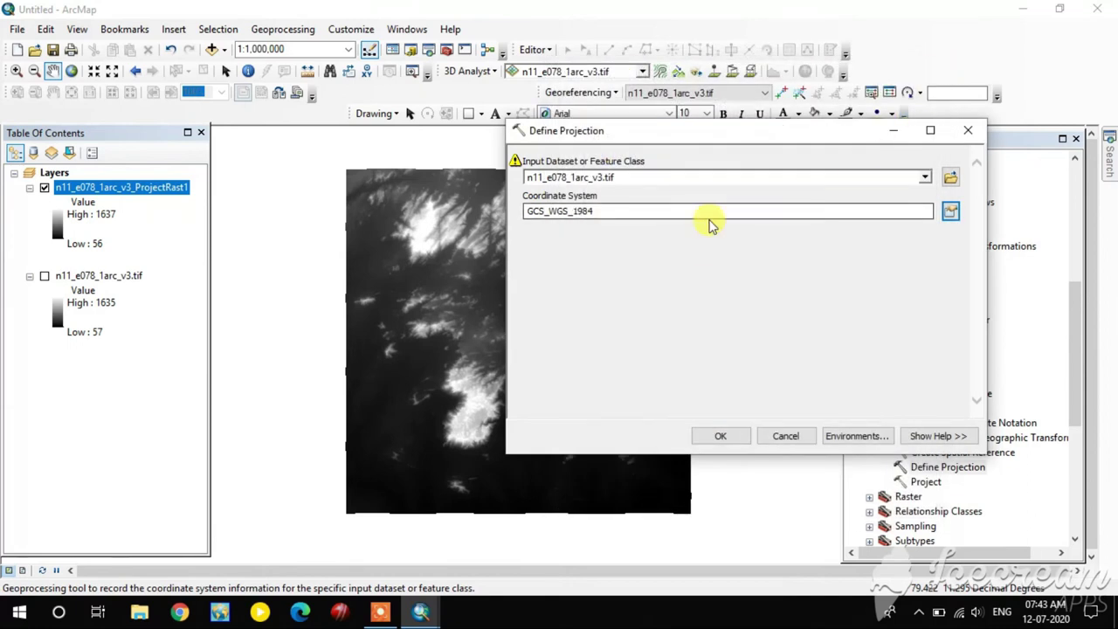
left_click(970, 133)
scroll(601, 334, "up", 2)
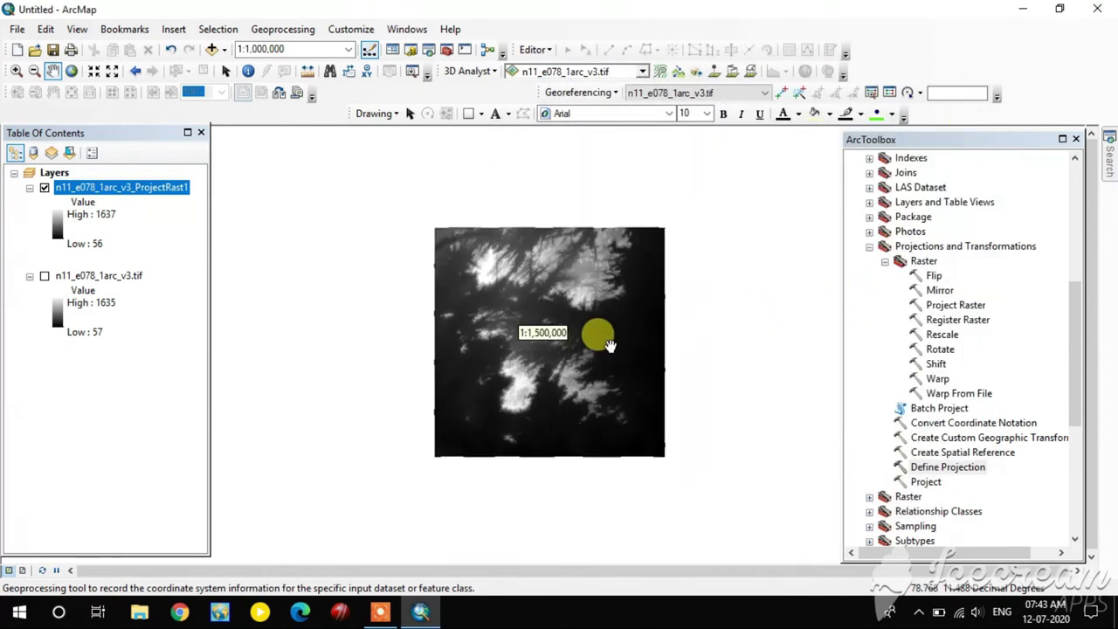
Step: Turn off the projected DEM and add Line.shp from Analysis > Shapefiles
left_click_drag(601, 344, 511, 350)
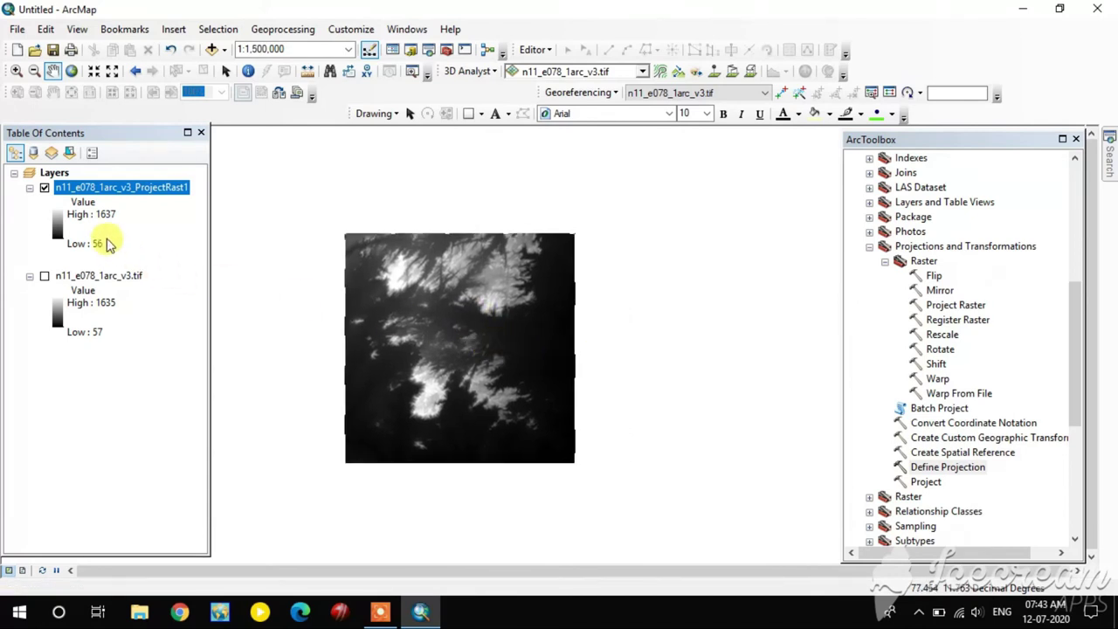
left_click(44, 189)
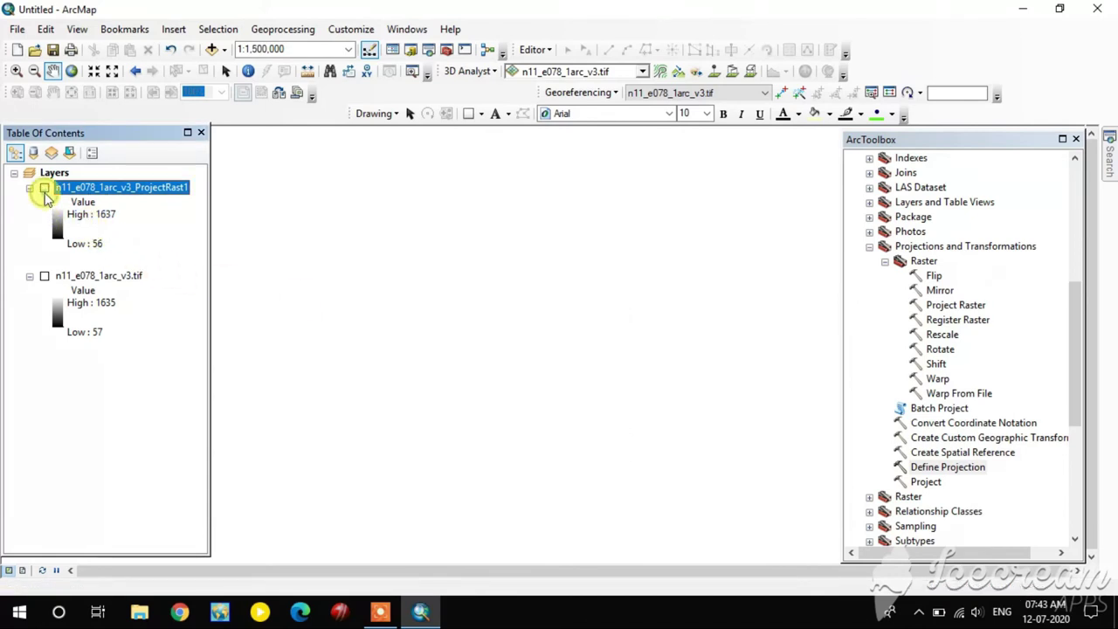
left_click(214, 50)
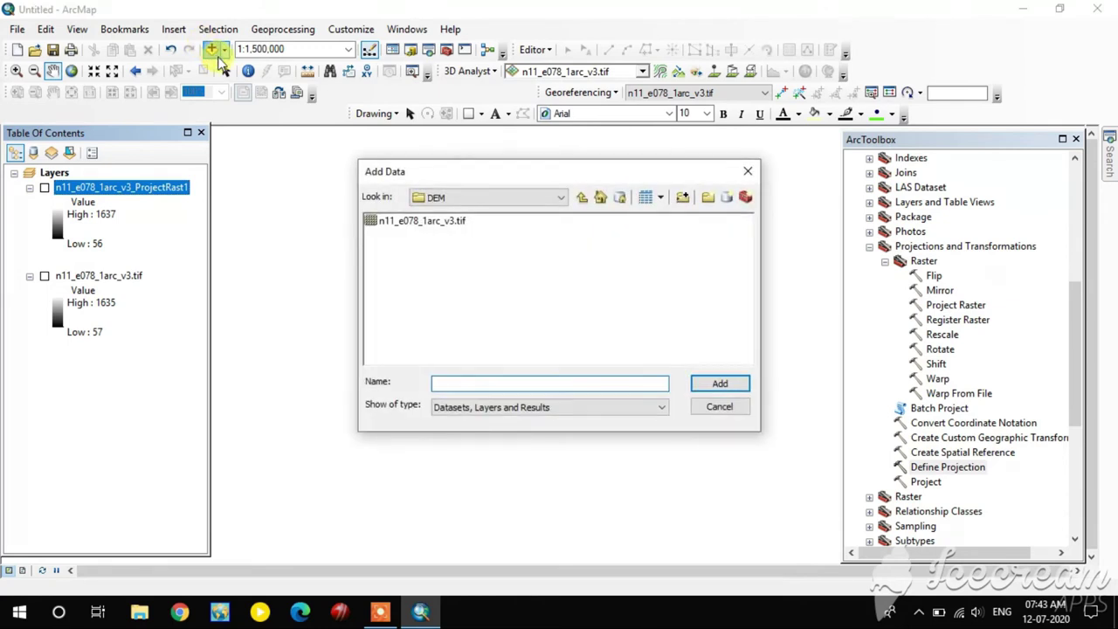
left_click(593, 200)
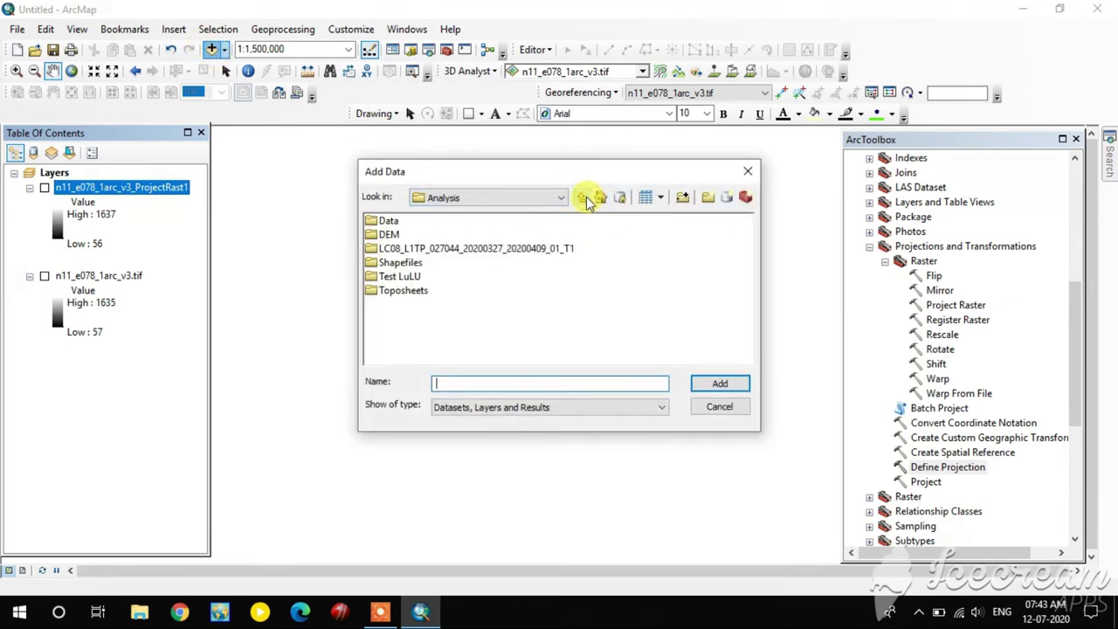
double_click(400, 264)
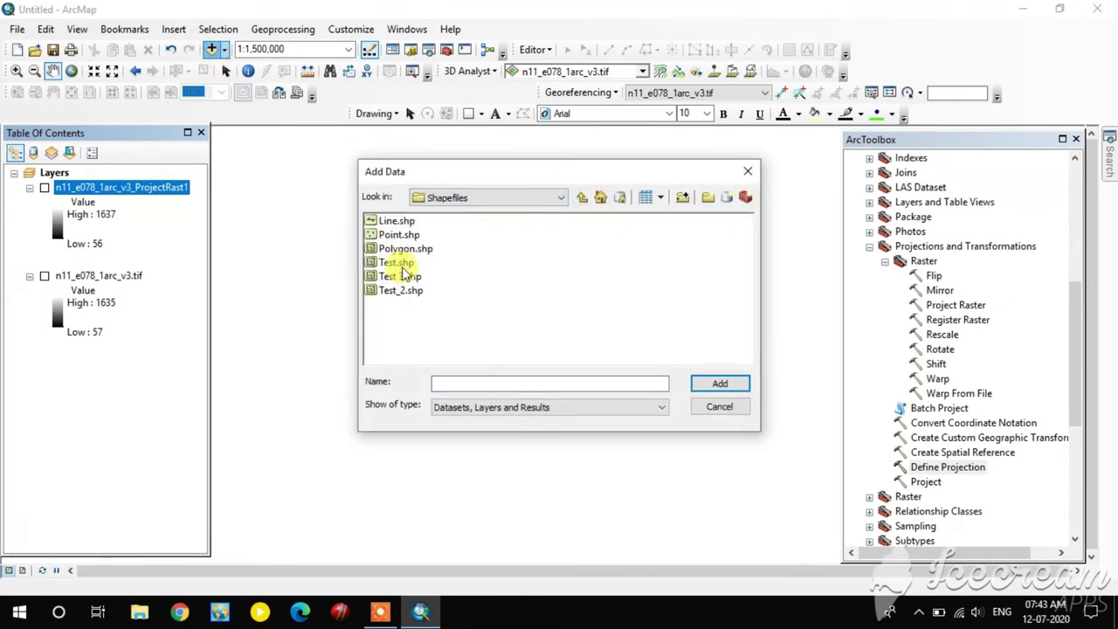
left_click(400, 222)
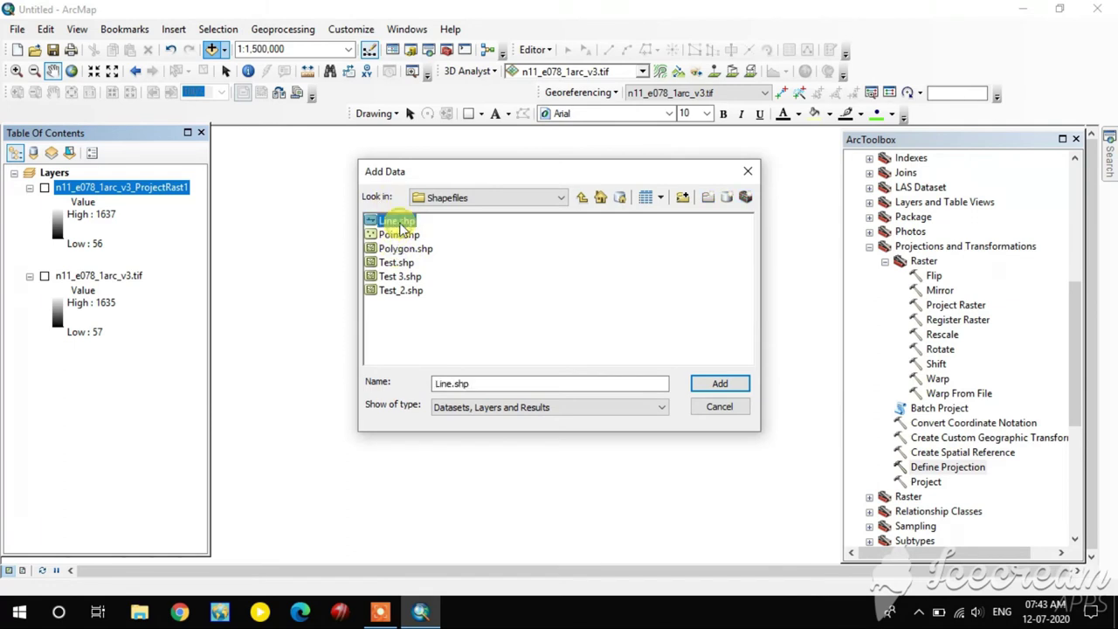
left_click(721, 385)
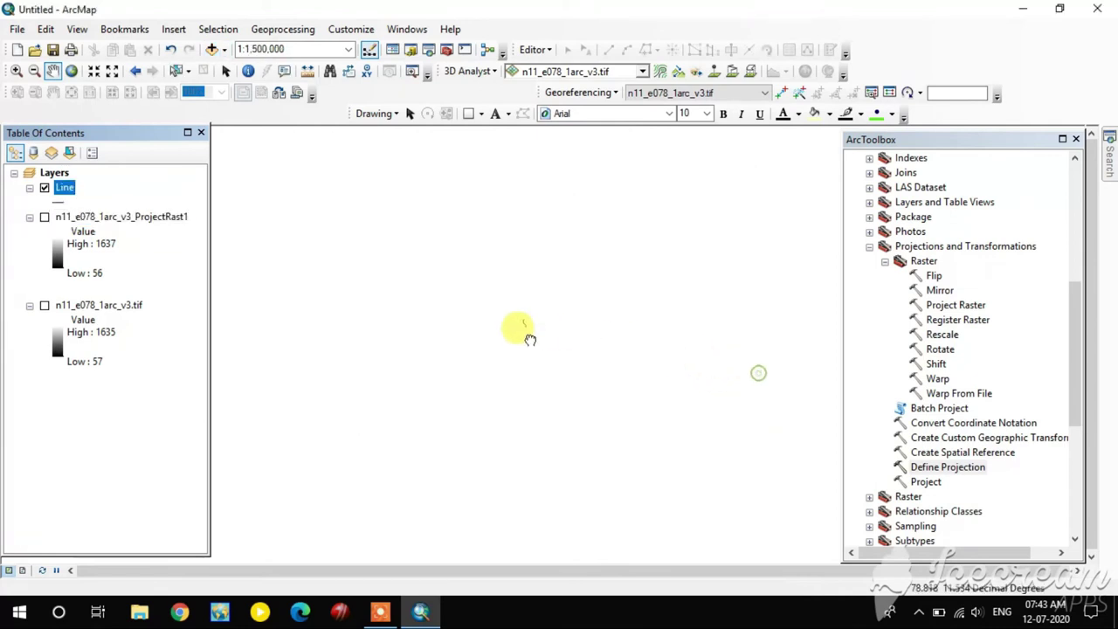
Step: Zoom in and pan to centre the line on the map
scroll(520, 330, "down", 1)
scroll(511, 323, "down", 3)
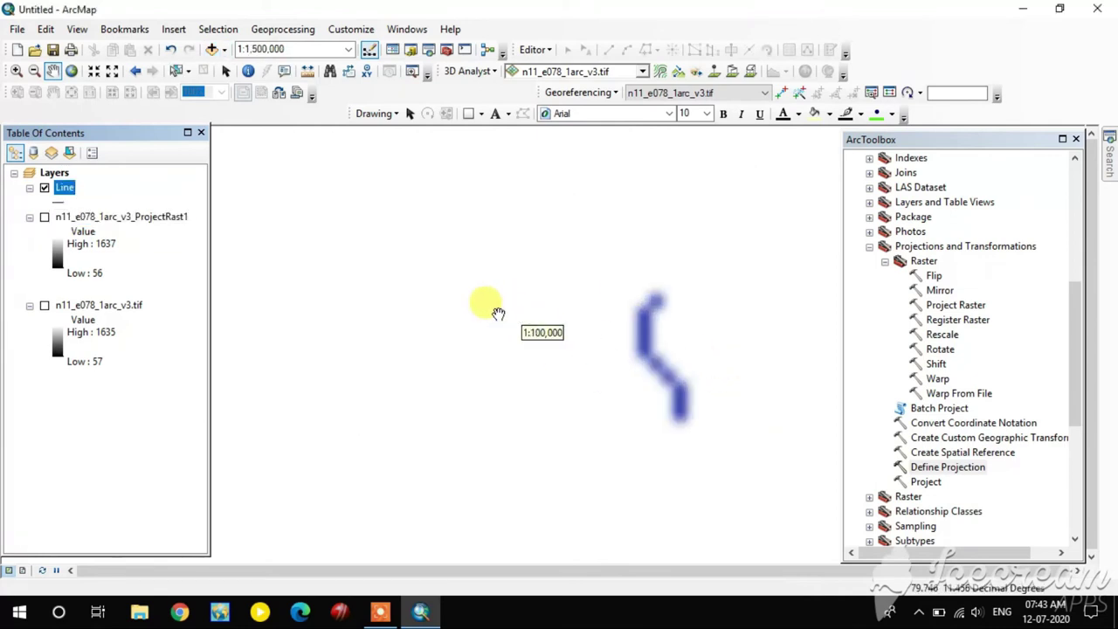
left_click_drag(645, 406, 475, 316)
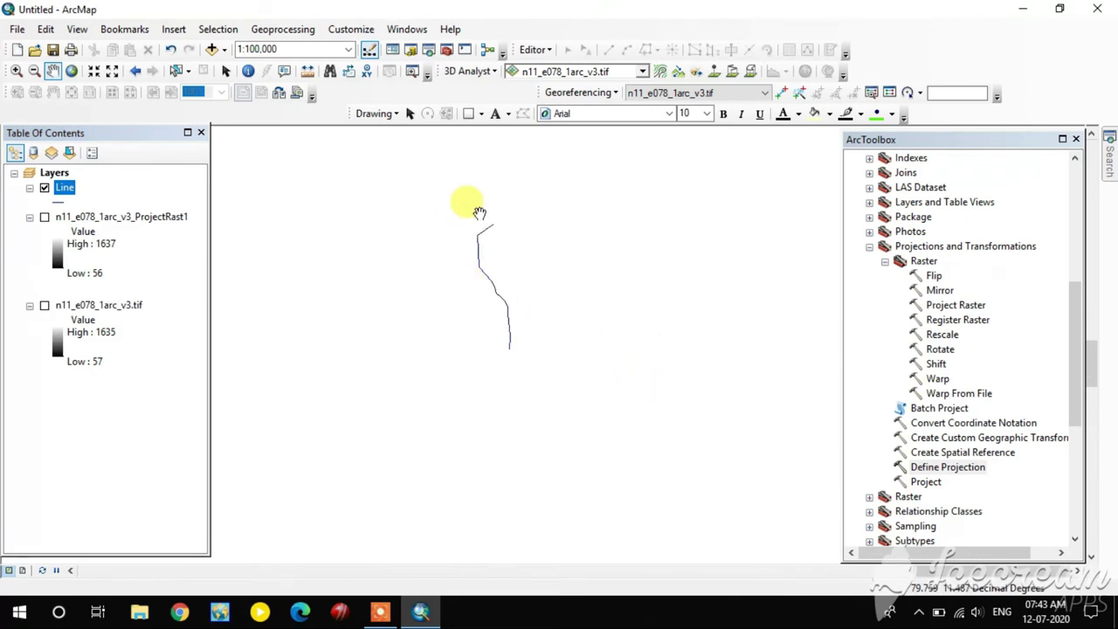
right_click(67, 194)
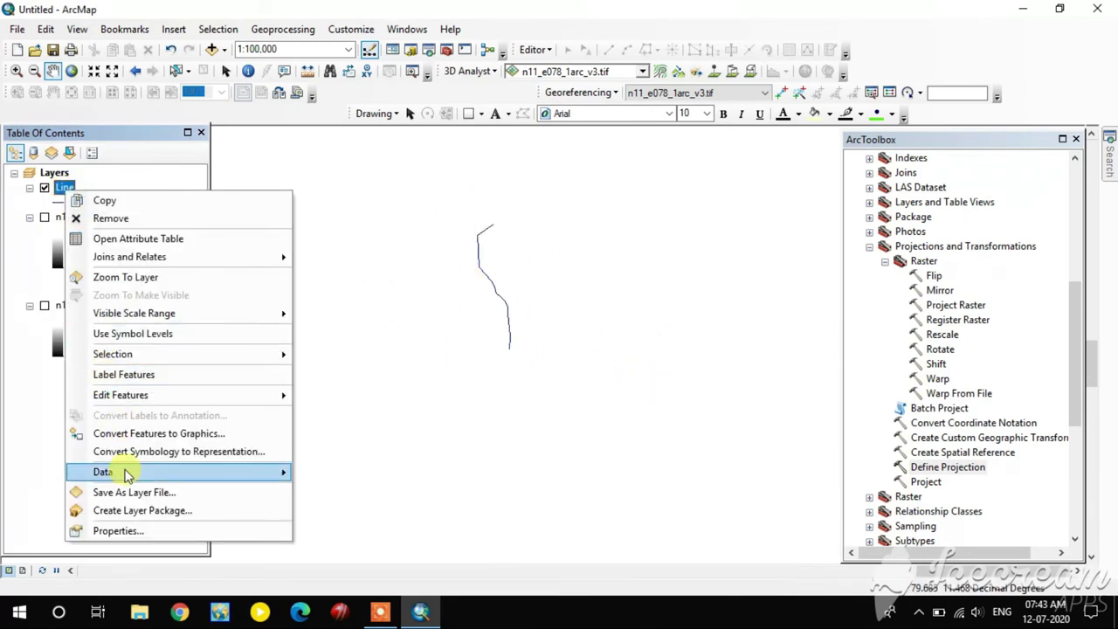
left_click(128, 530)
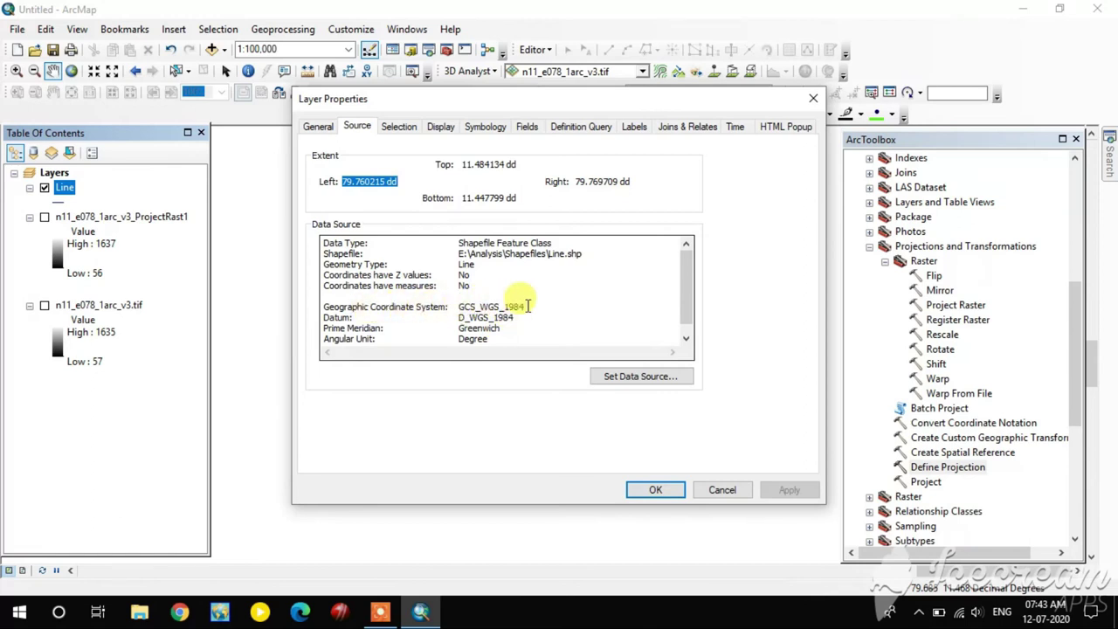
left_click(807, 99)
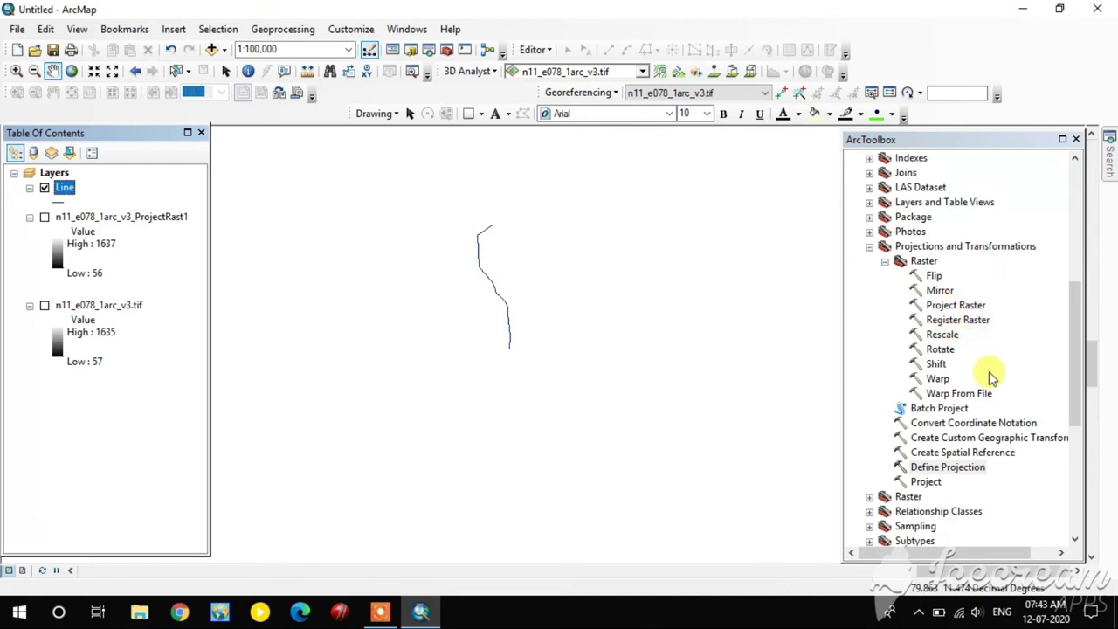
left_click(928, 483)
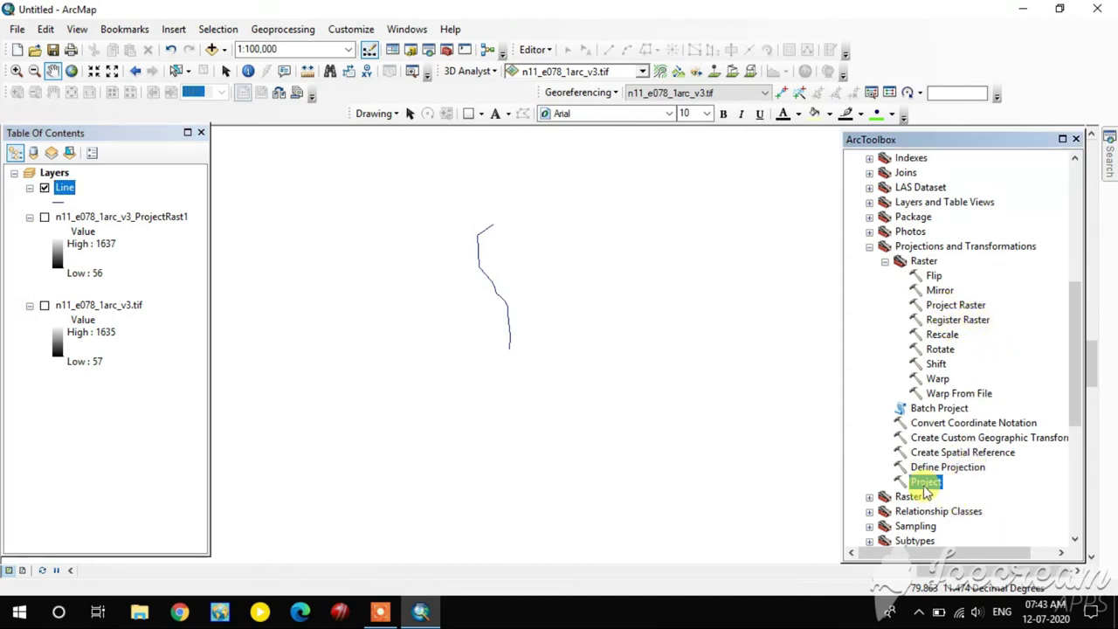
Step: Open the Project tool and choose Line as the input, with output Line_Project
left_click(971, 468)
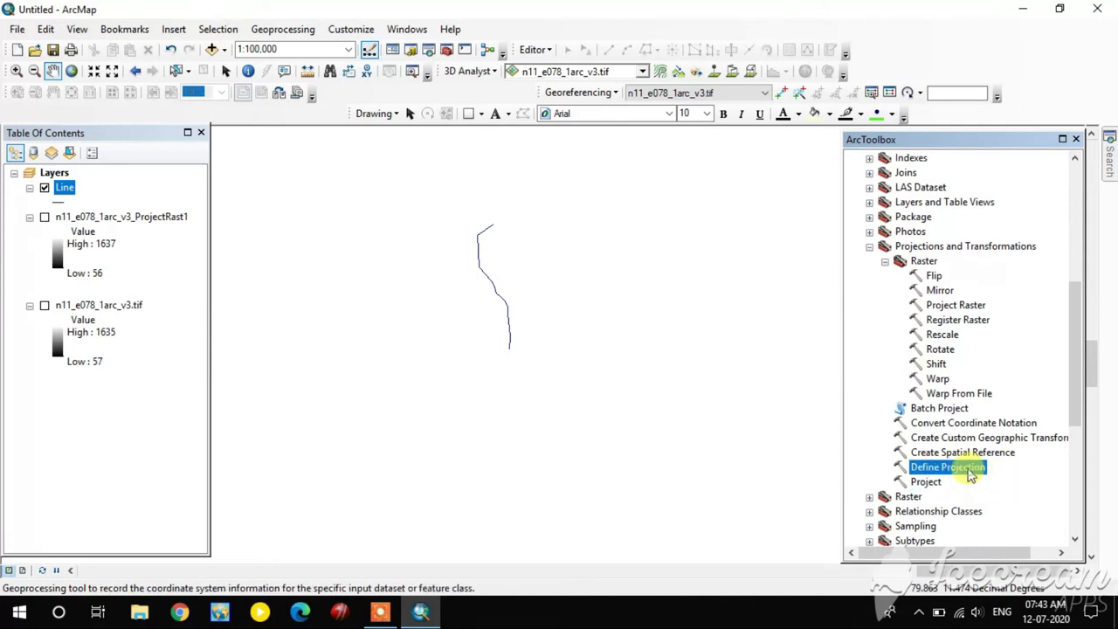
left_click(923, 485)
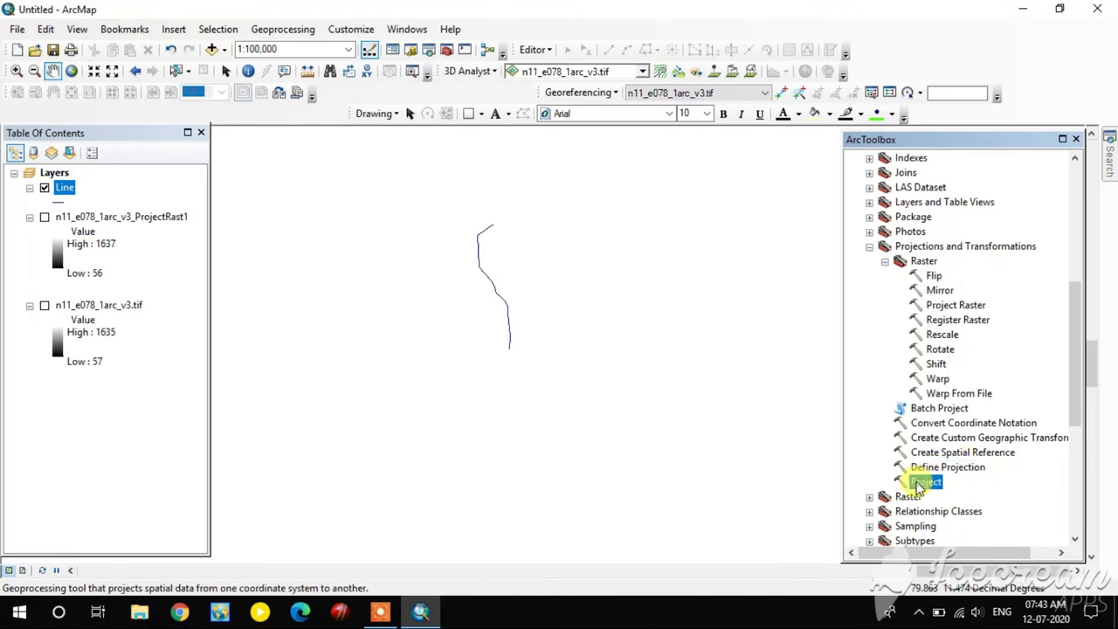
double_click(919, 486)
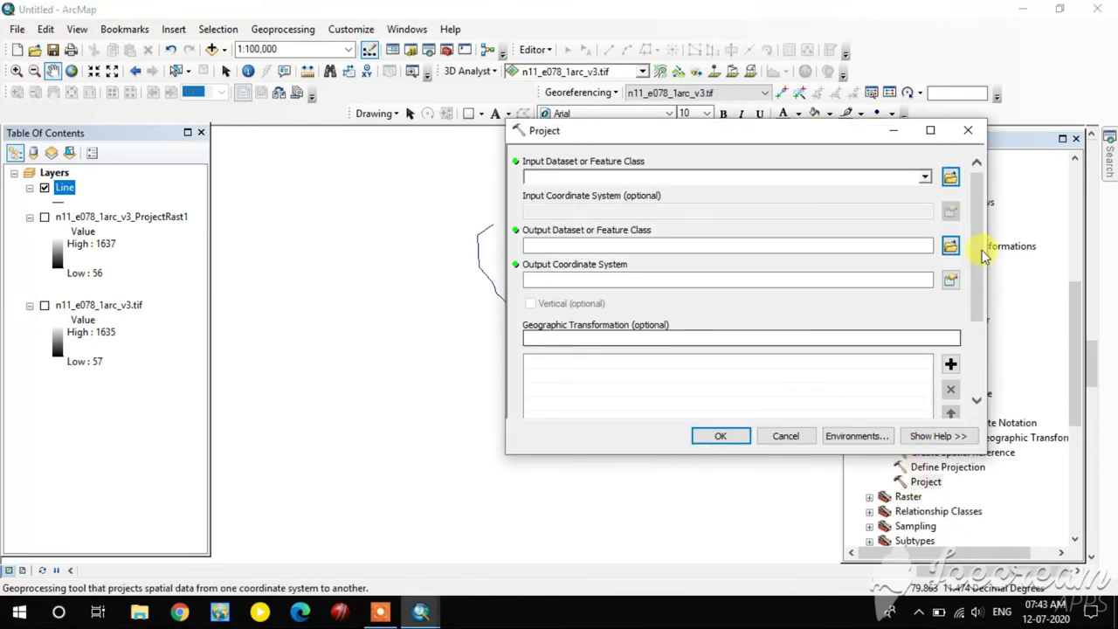
left_click(925, 177)
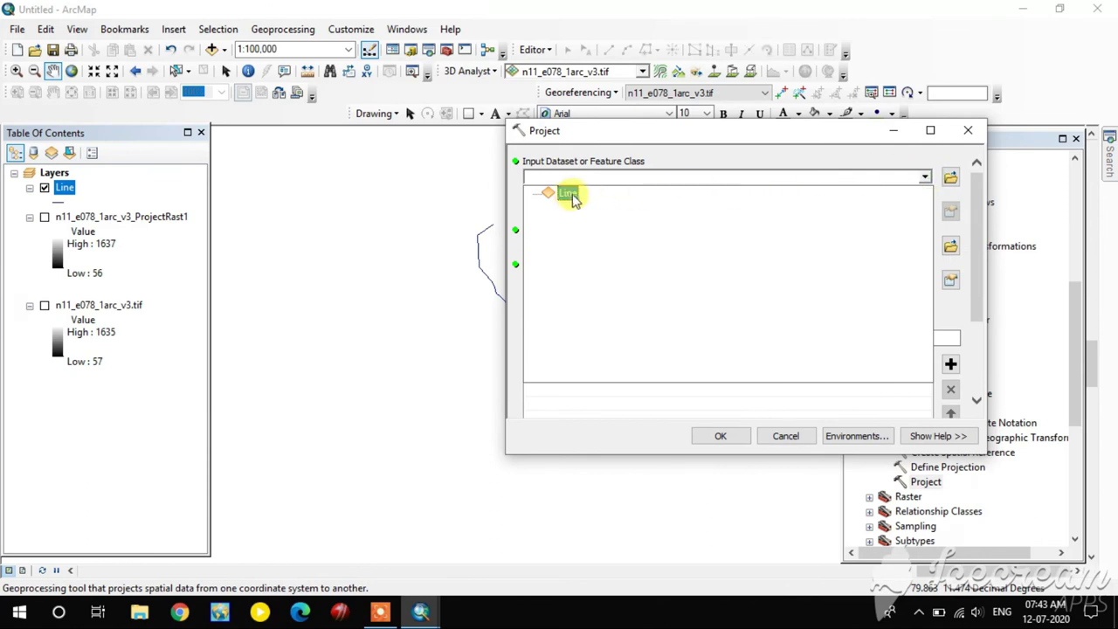
left_click(568, 194)
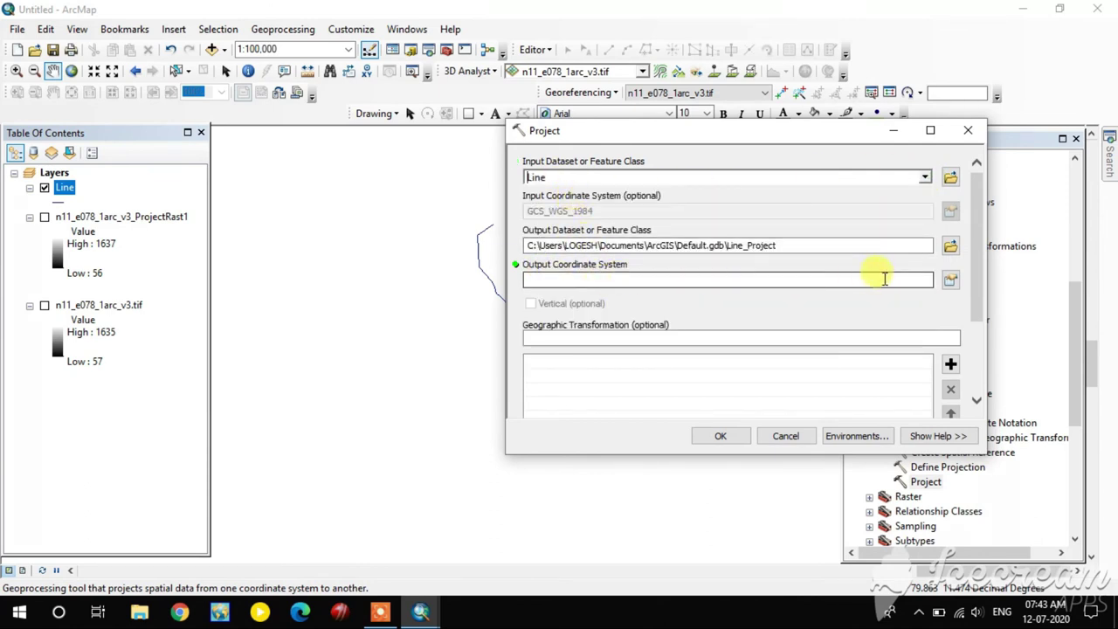
Step: Set the output coordinate system to WGS 1984 UTM Zone 44N under Projected > UTM > Northern Hemisphere
left_click(950, 279)
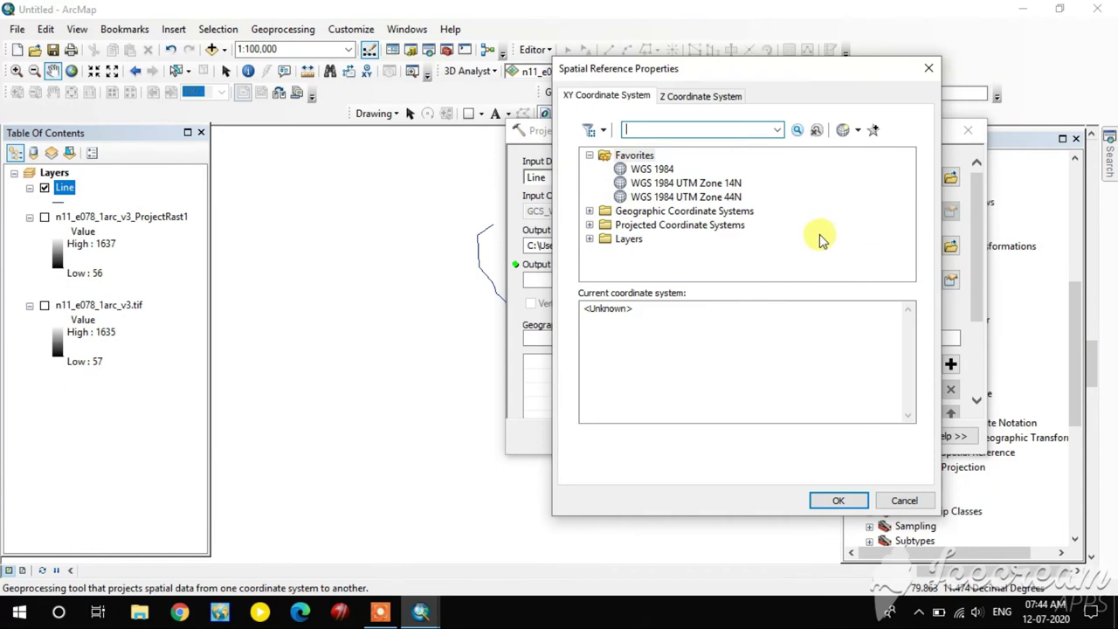
double_click(677, 226)
scroll(673, 229, "down", 2)
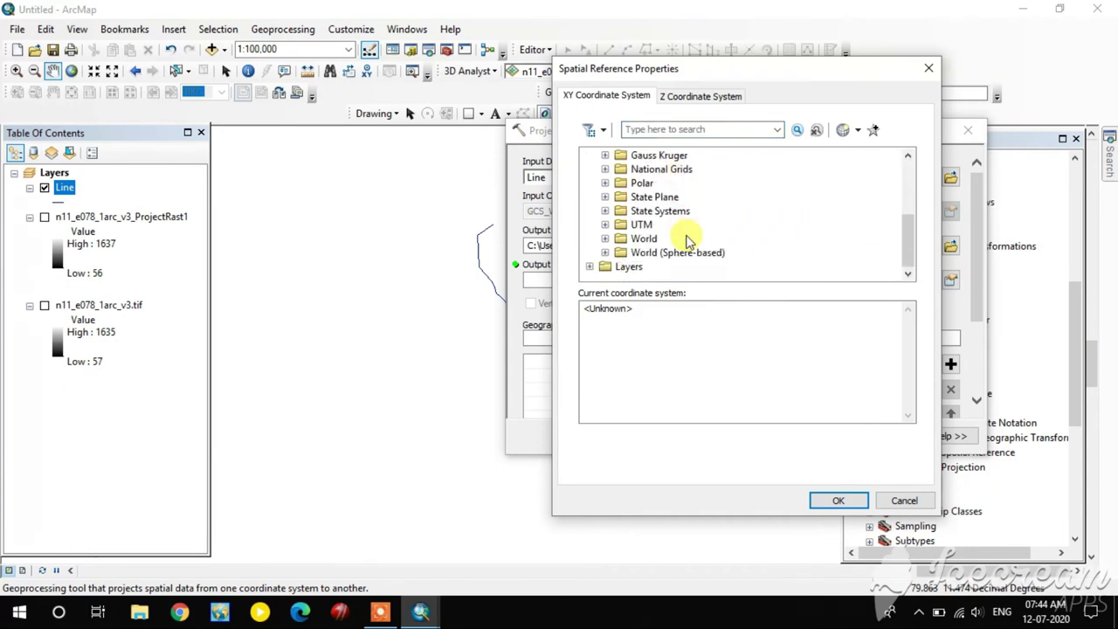
double_click(641, 225)
scroll(663, 235, "down", 5)
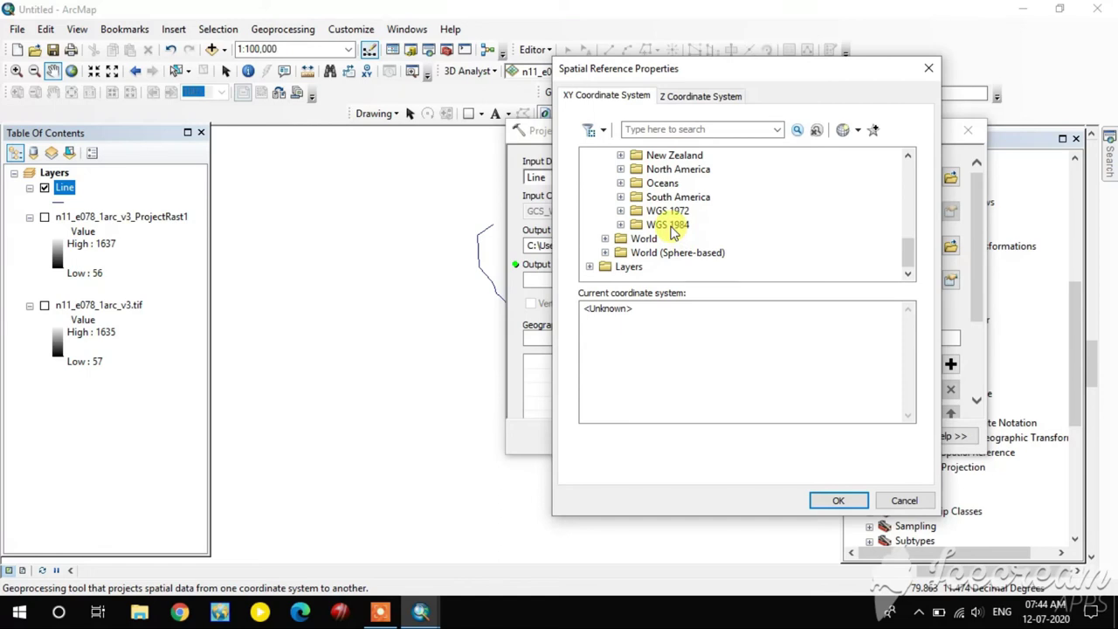
double_click(668, 225)
scroll(681, 238, "down", 1)
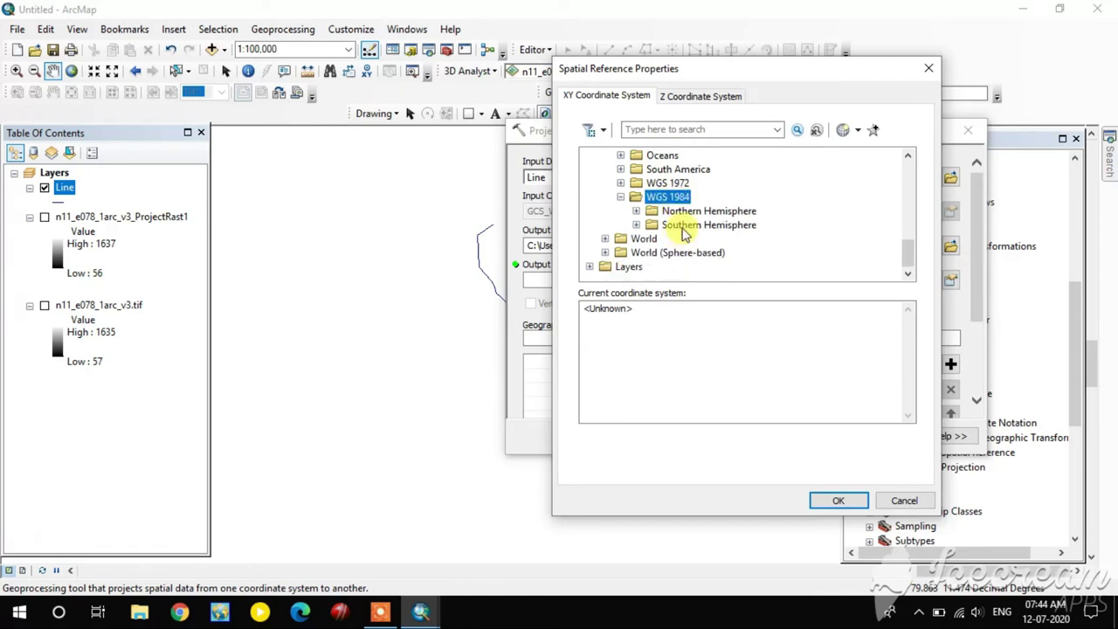
double_click(715, 215)
scroll(757, 224, "down", 5)
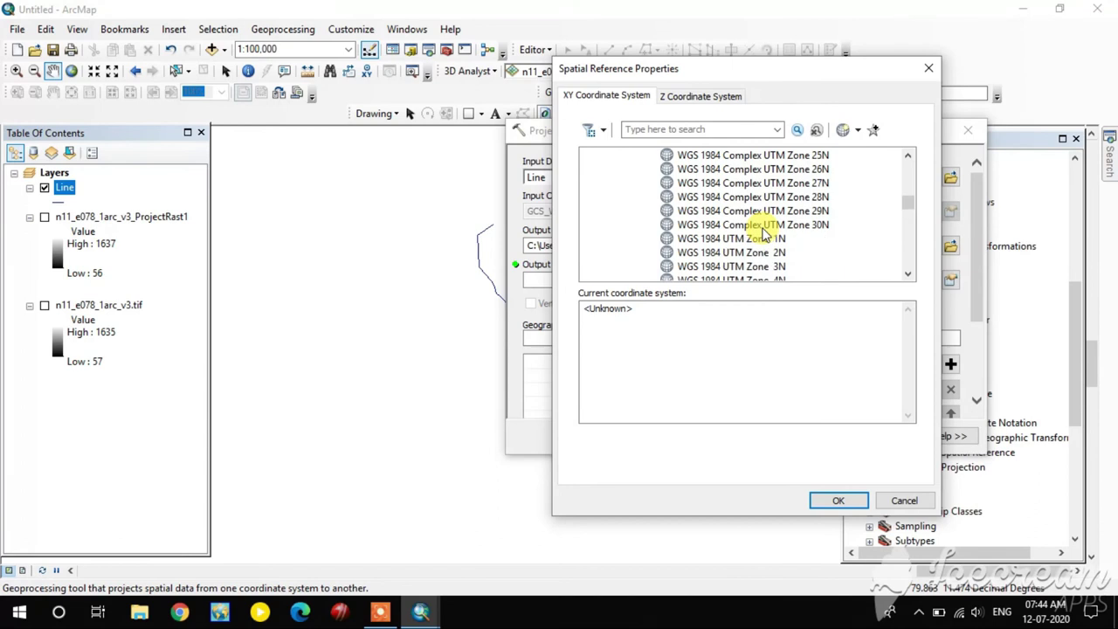
scroll(786, 236, "down", 7)
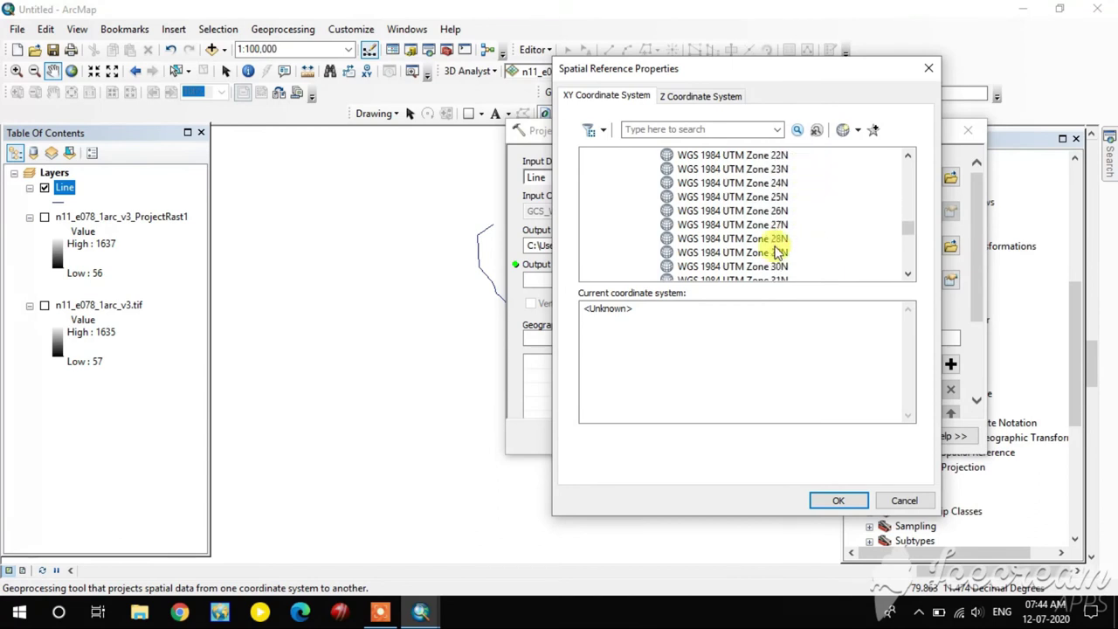
left_click(773, 212)
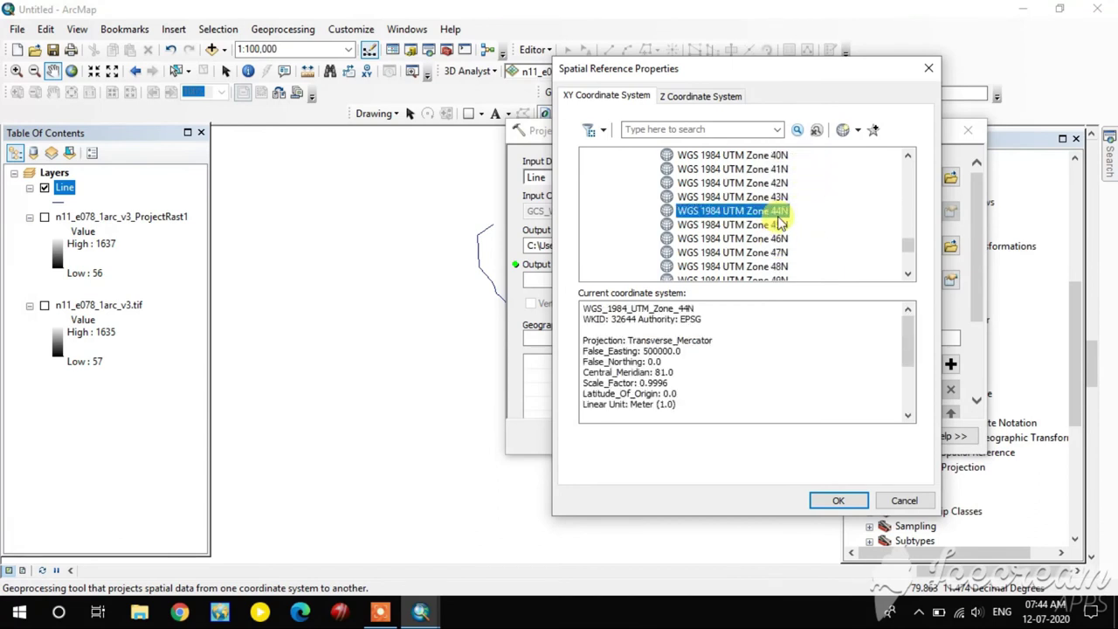
left_click(864, 504)
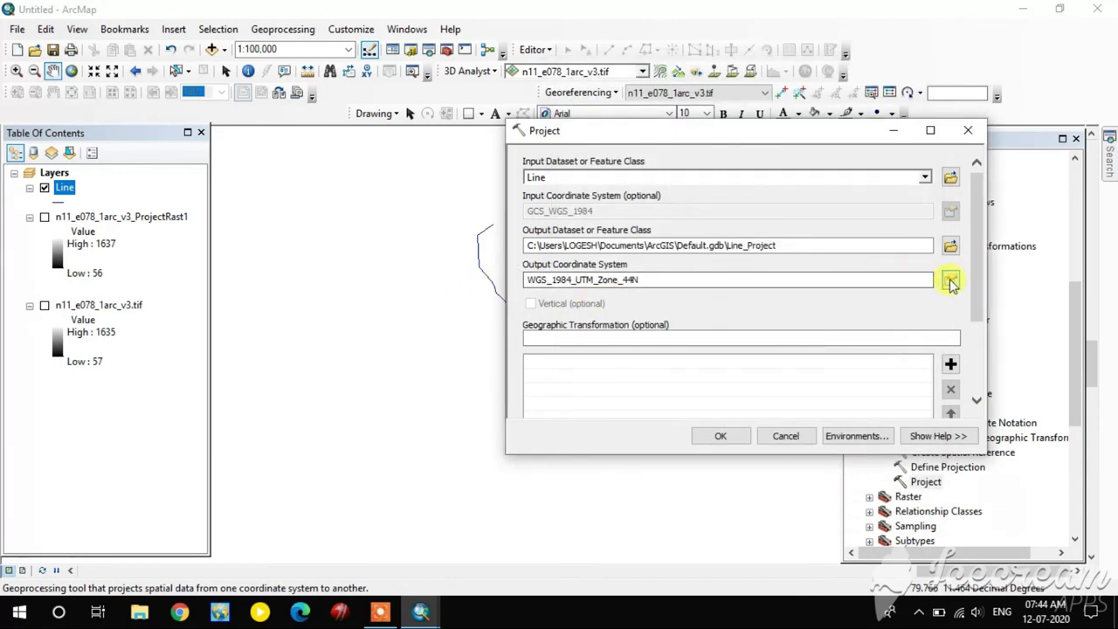
Step: Browse to WGS 1984 Northern Hemisphere UTM zones and add Zone 47N to Favorites
left_click(950, 280)
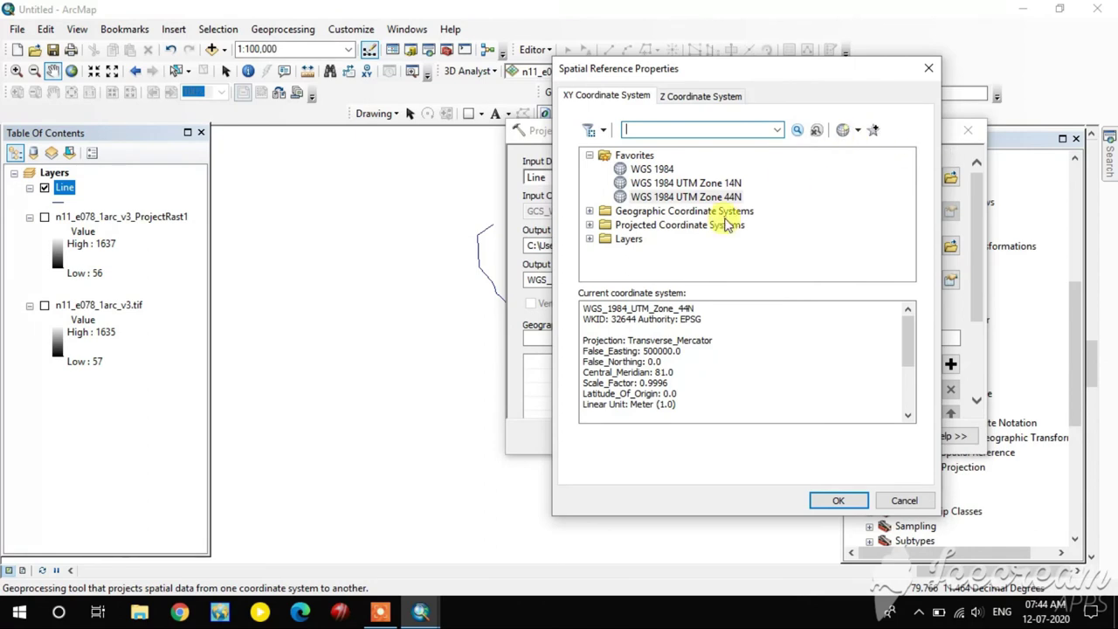
double_click(699, 225)
scroll(690, 231, "down", 2)
double_click(688, 227)
scroll(677, 229, "down", 2)
double_click(668, 227)
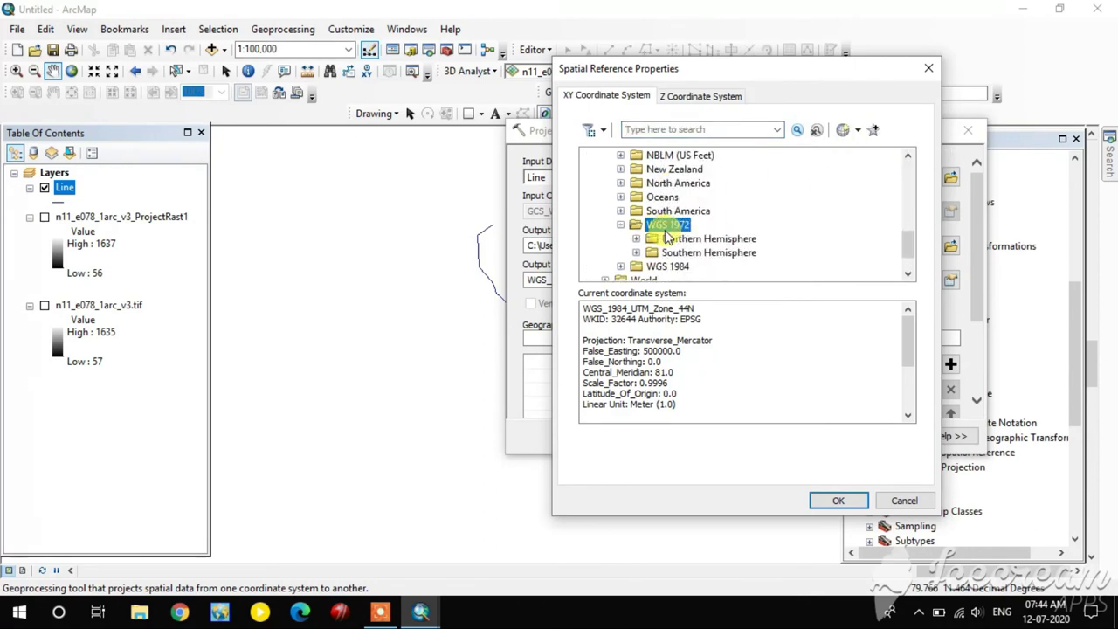
left_click(620, 224)
double_click(664, 238)
scroll(696, 242, "down", 1)
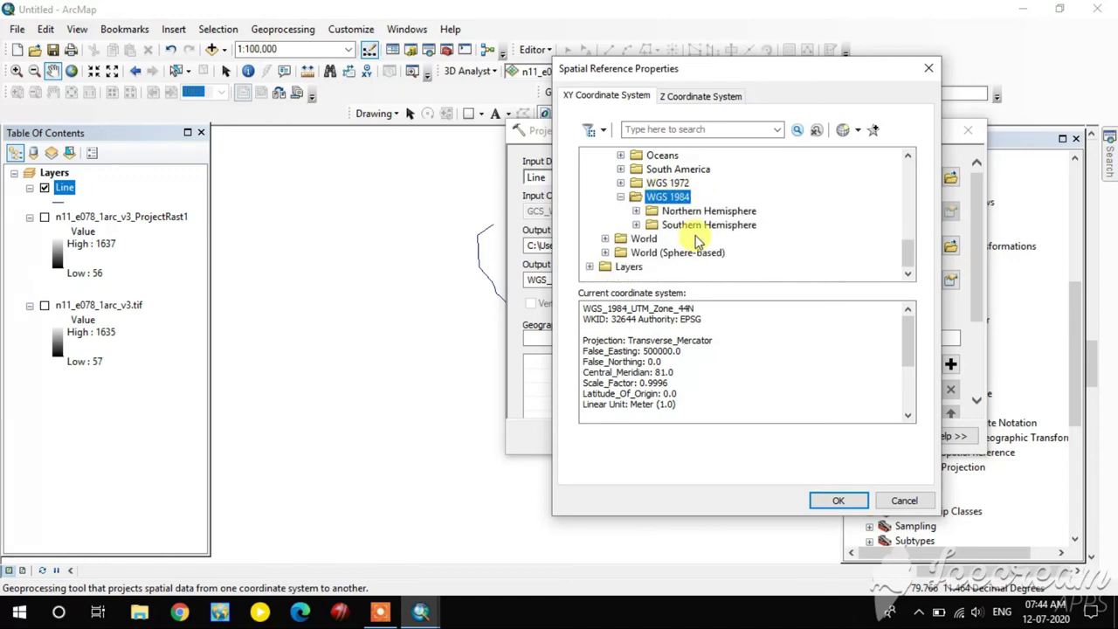
double_click(725, 210)
scroll(774, 237, "down", 12)
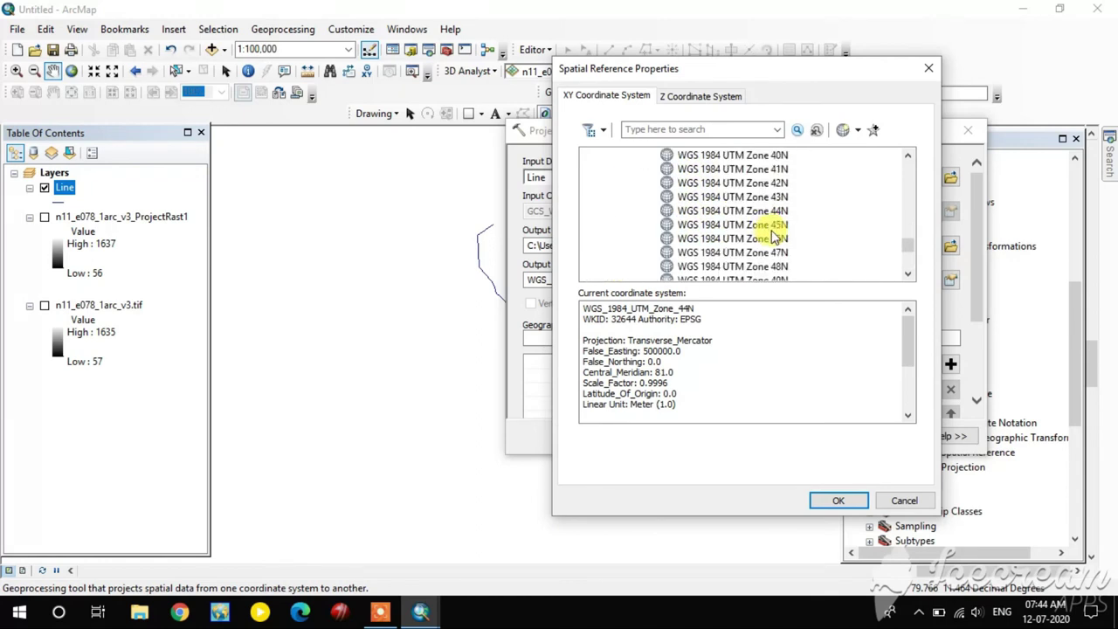
left_click(762, 169)
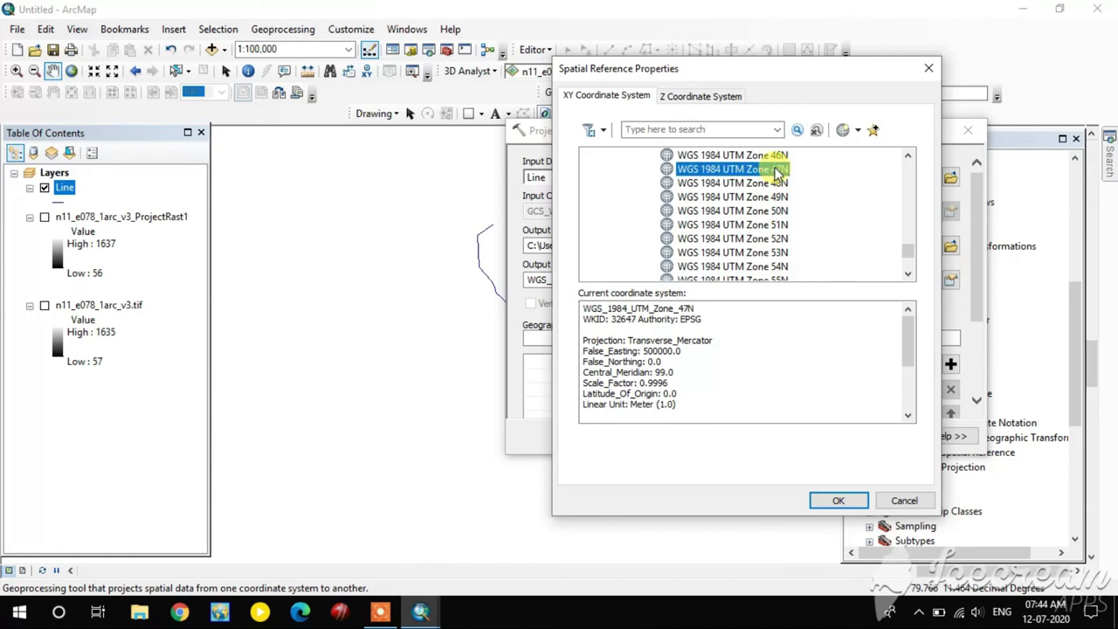
left_click(875, 132)
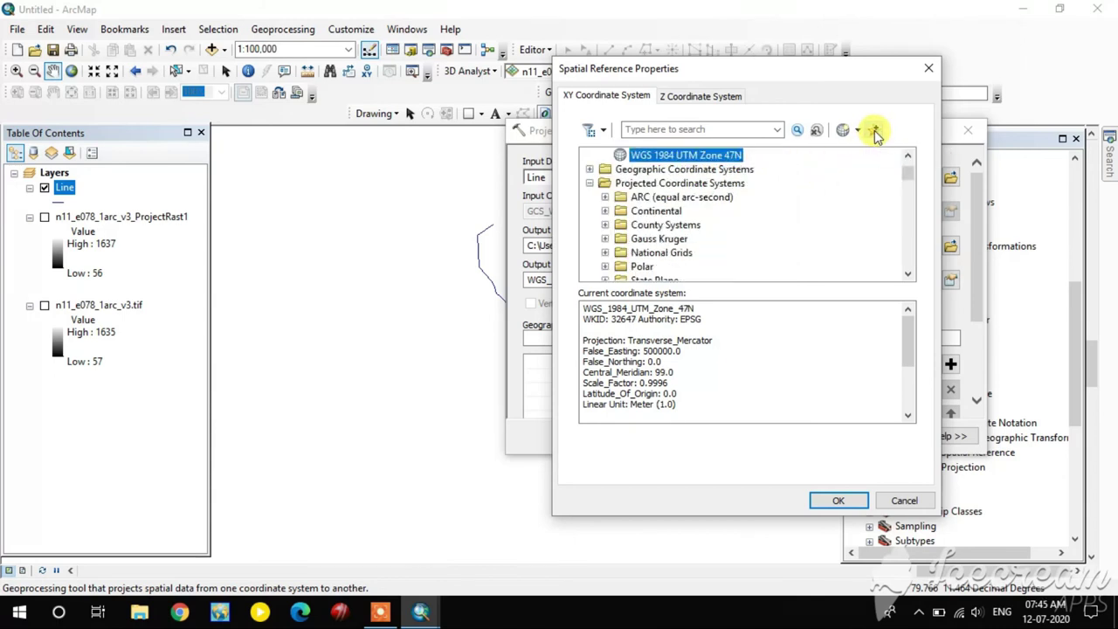
Step: Pick WGS 1984 UTM Zone 44N from Favorites and confirm it as output
scroll(724, 180, "up", 2)
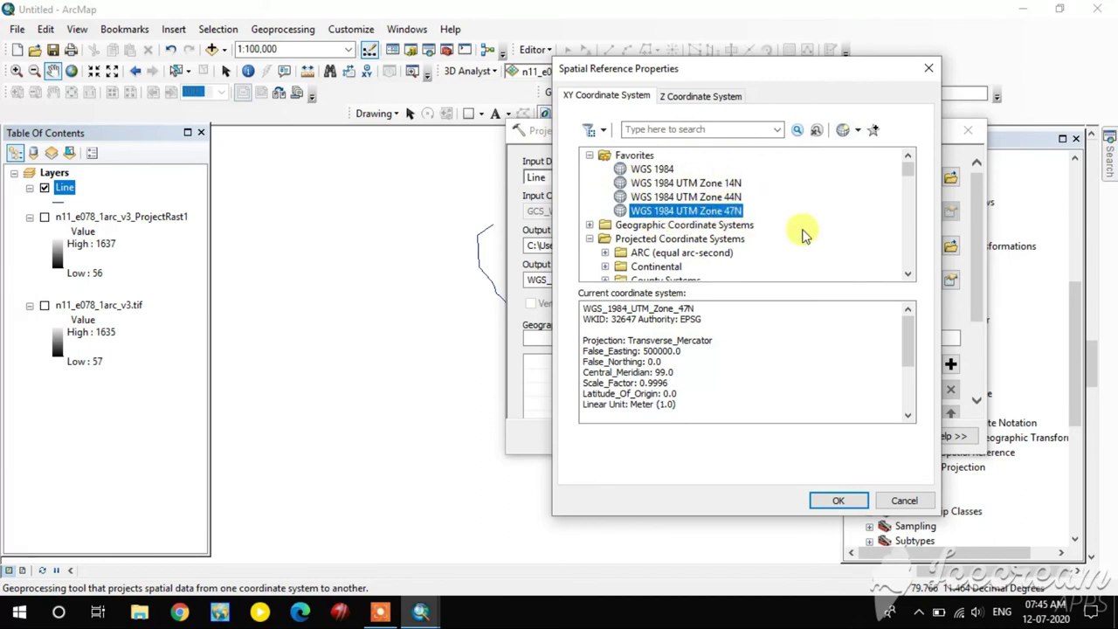
left_click(724, 199)
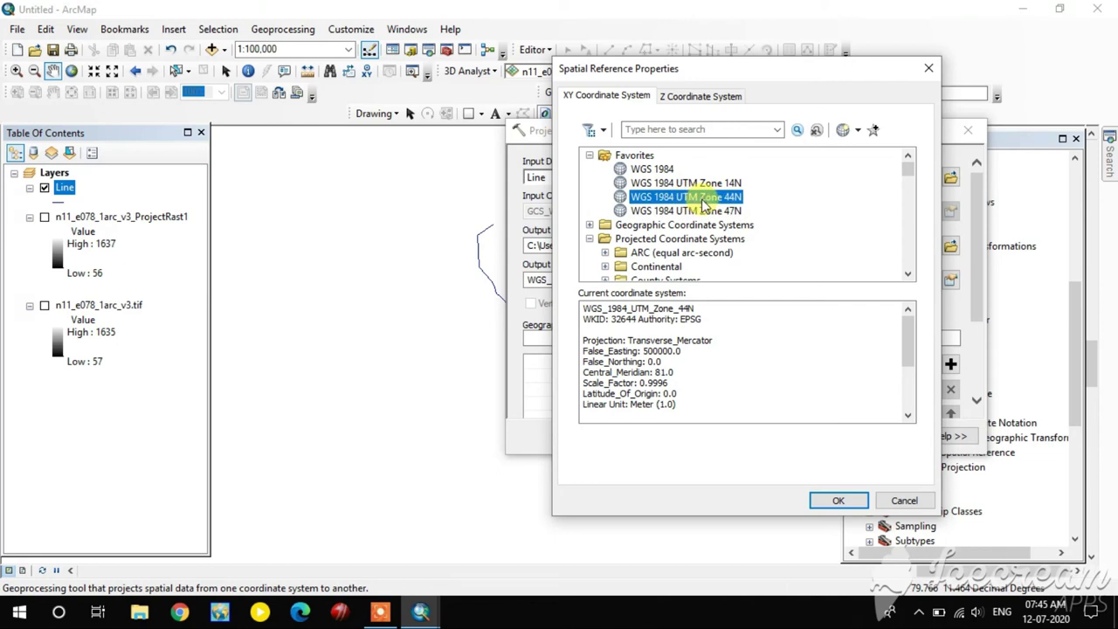
left_click(841, 501)
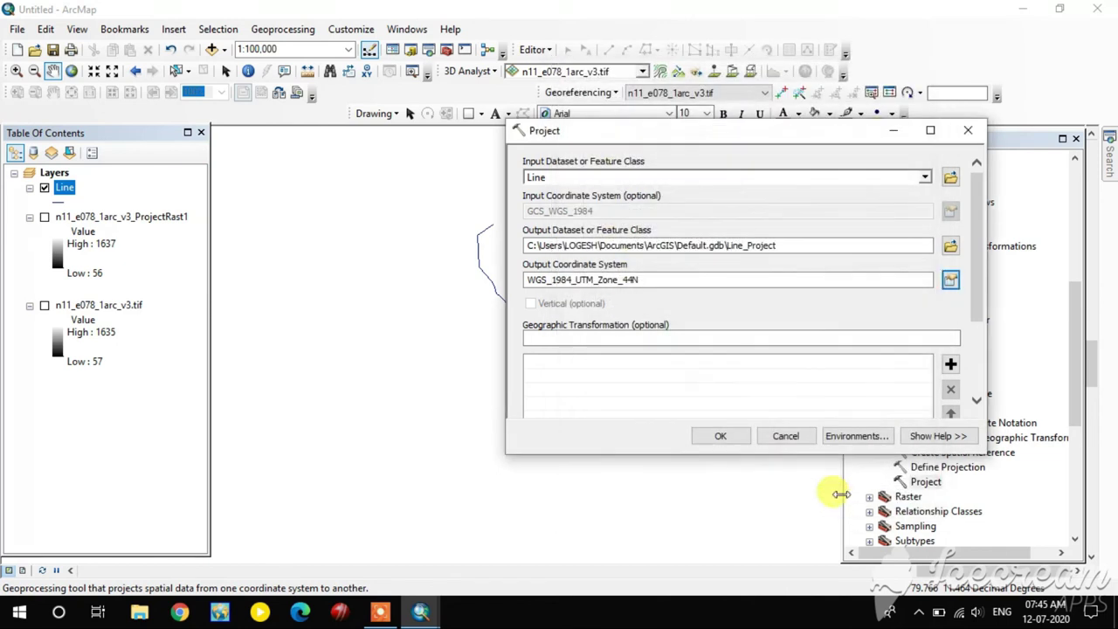
Step: Run the Project tool to create Line_Project in UTM Zone 44N, then pan the map
left_click(735, 442)
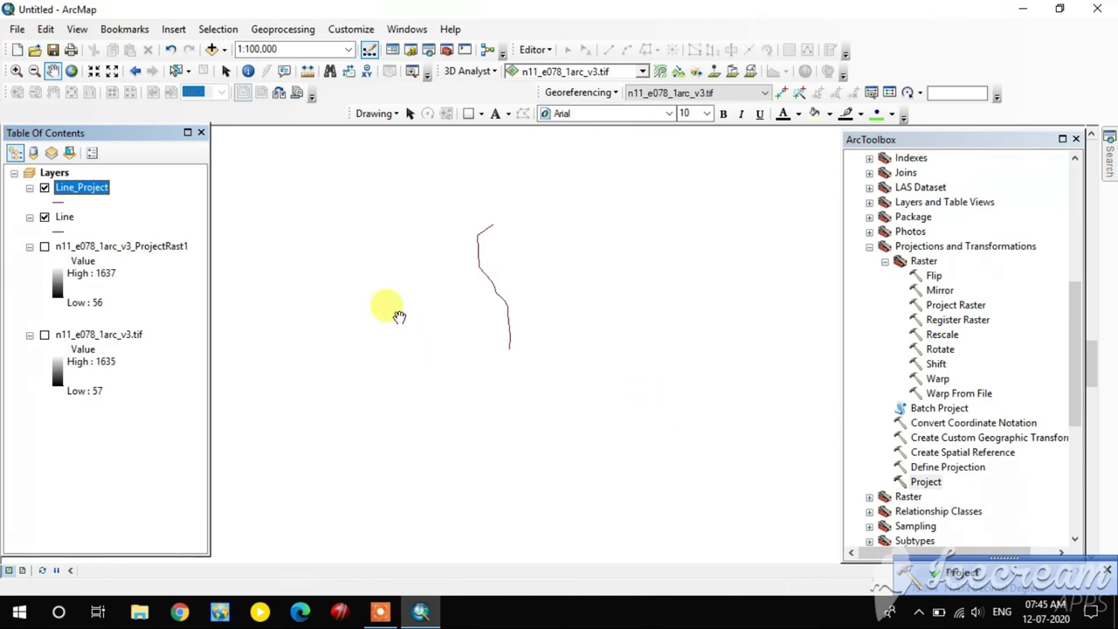
left_click_drag(491, 282, 496, 295)
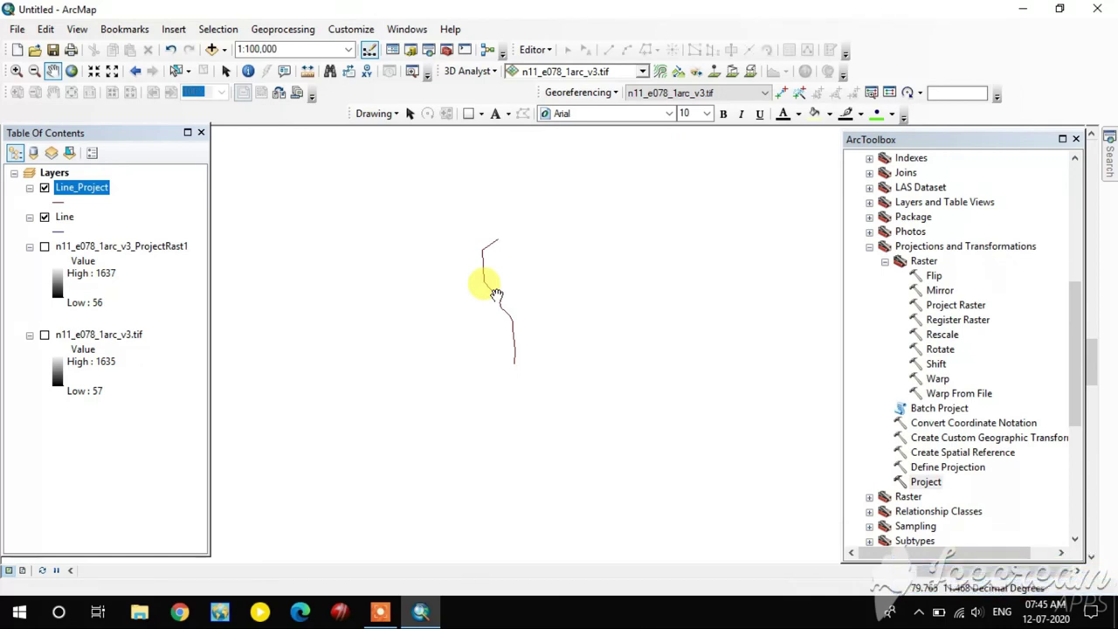
double_click(958, 410)
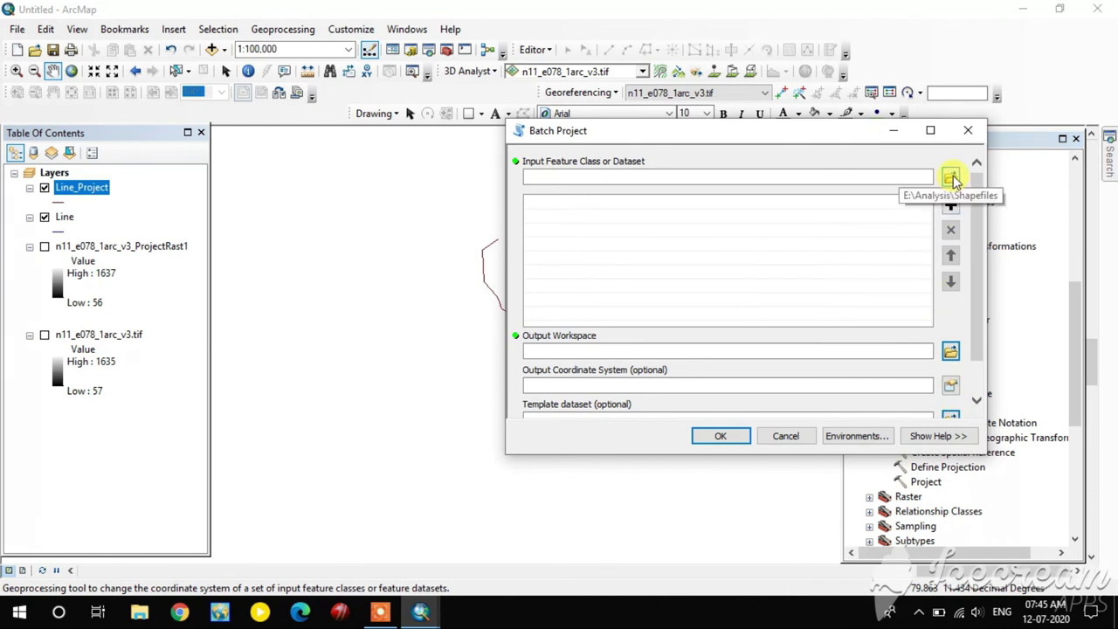
left_click(951, 179)
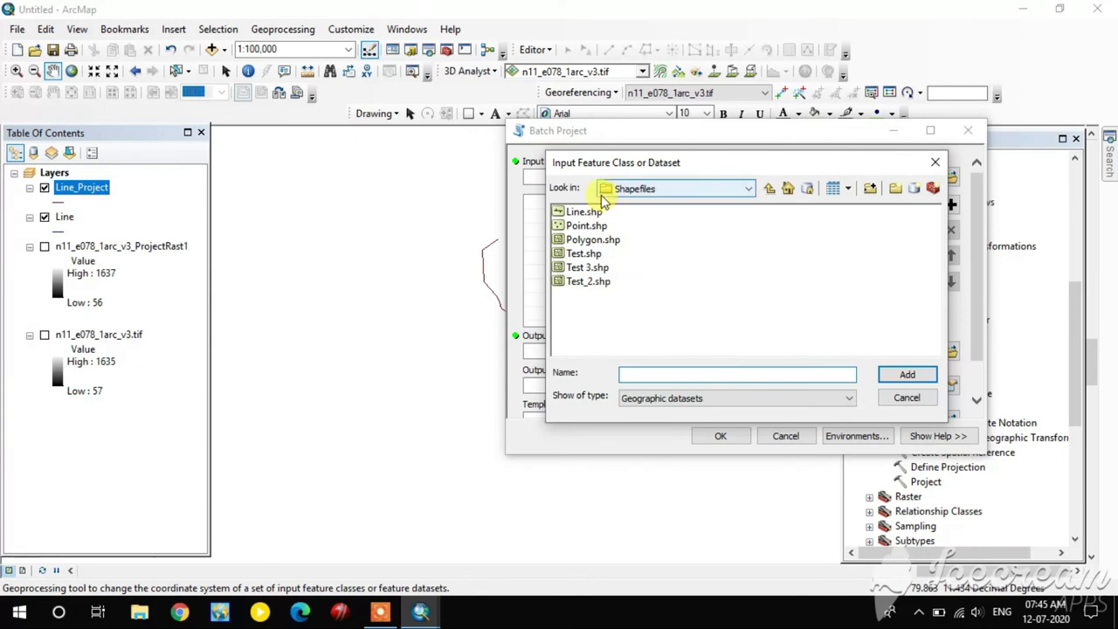
left_click(935, 162)
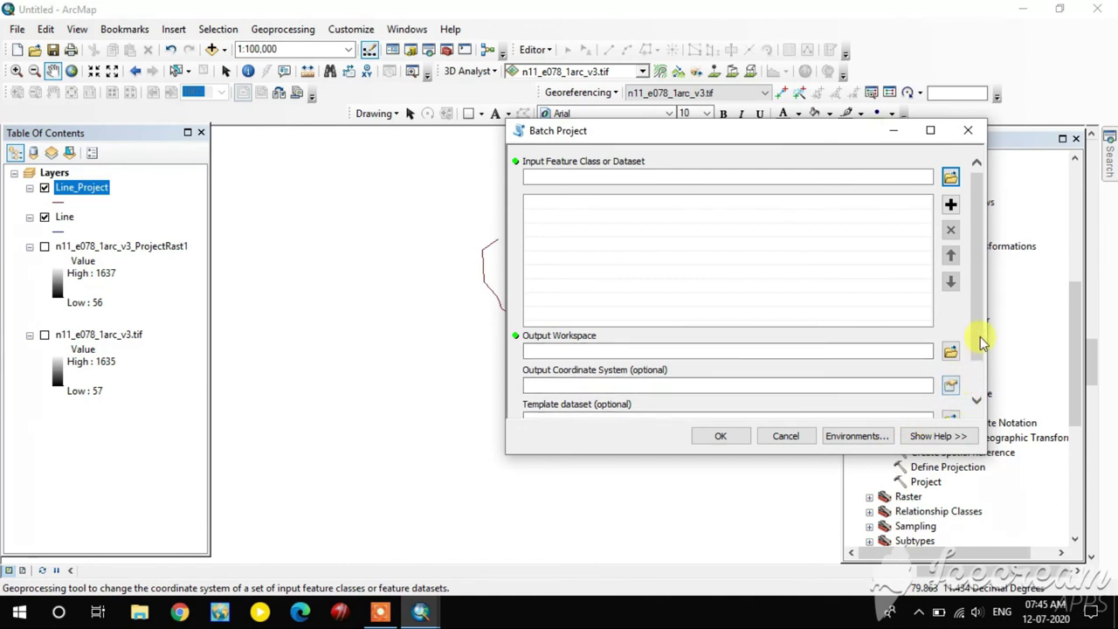
left_click_drag(982, 341, 973, 379)
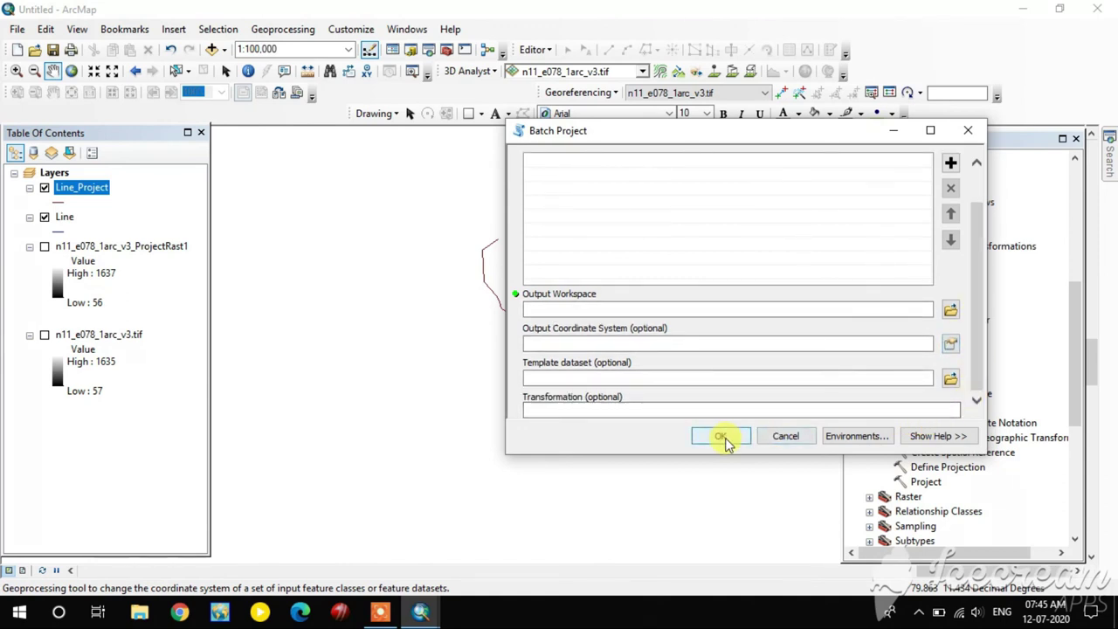
left_click(968, 130)
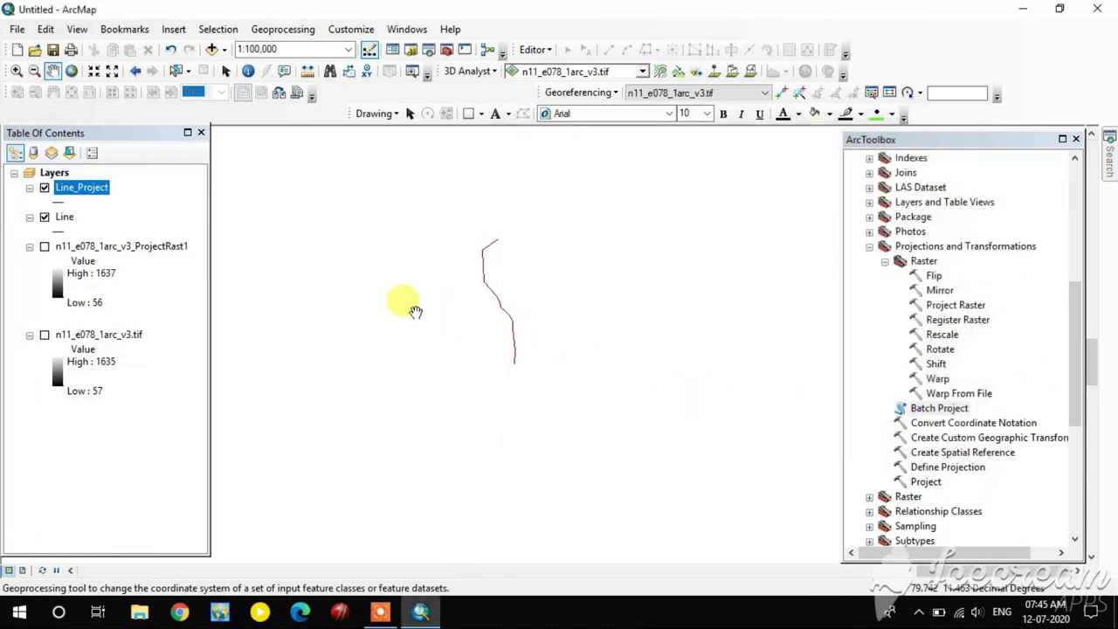
Step: Switch the projected DEM layer n11_e078_1arc_v3_ProjectRast1 back on in the map
scroll(498, 297, "up", 1)
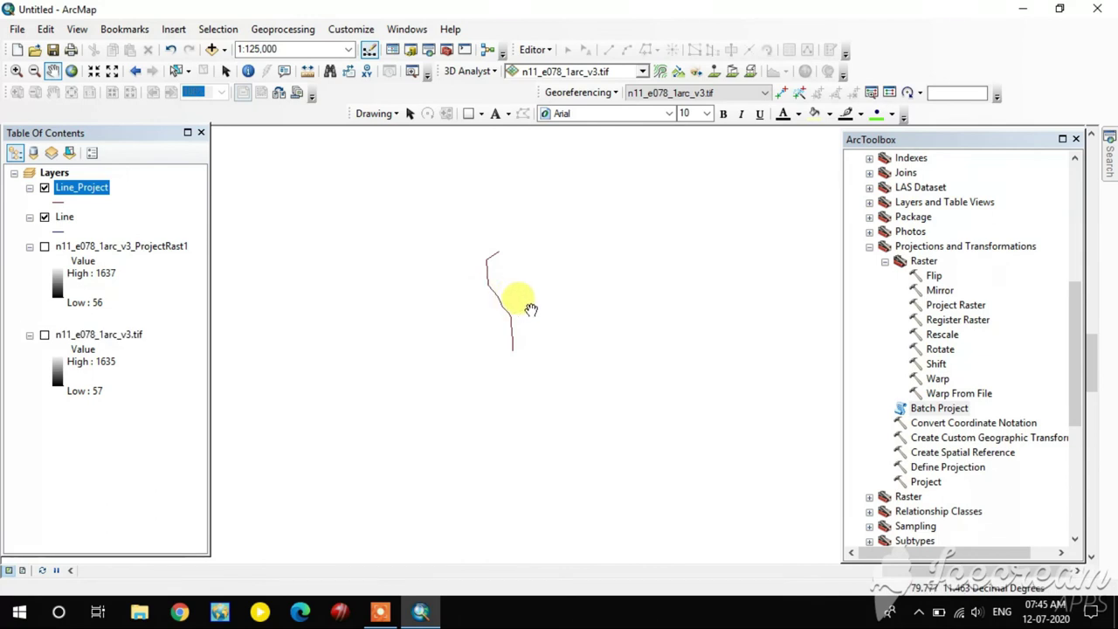
left_click_drag(495, 288, 506, 294)
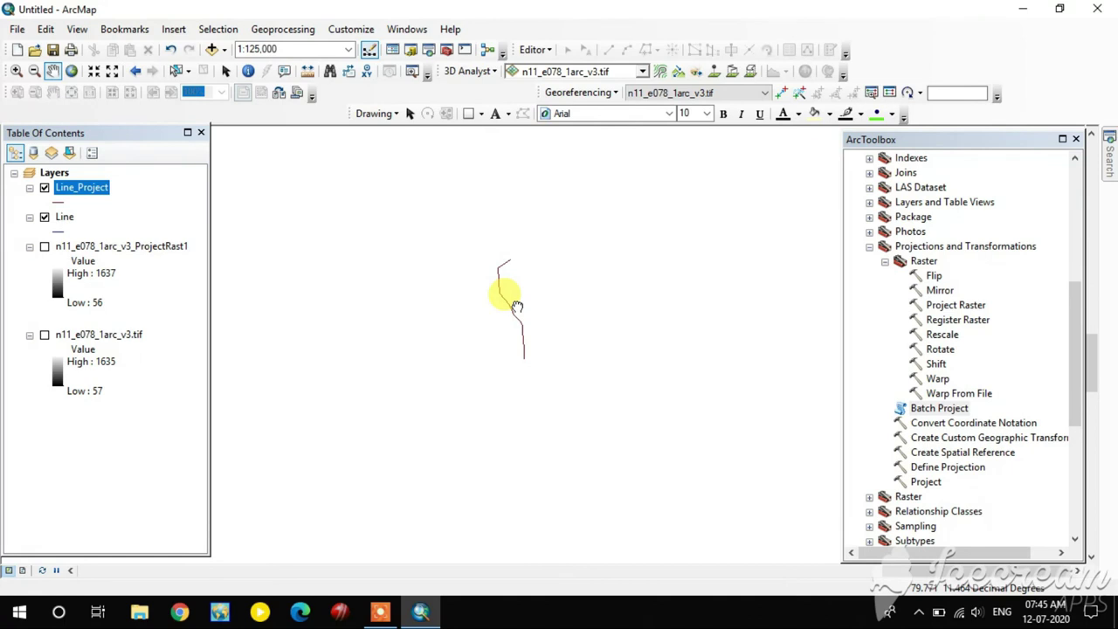
left_click(87, 393)
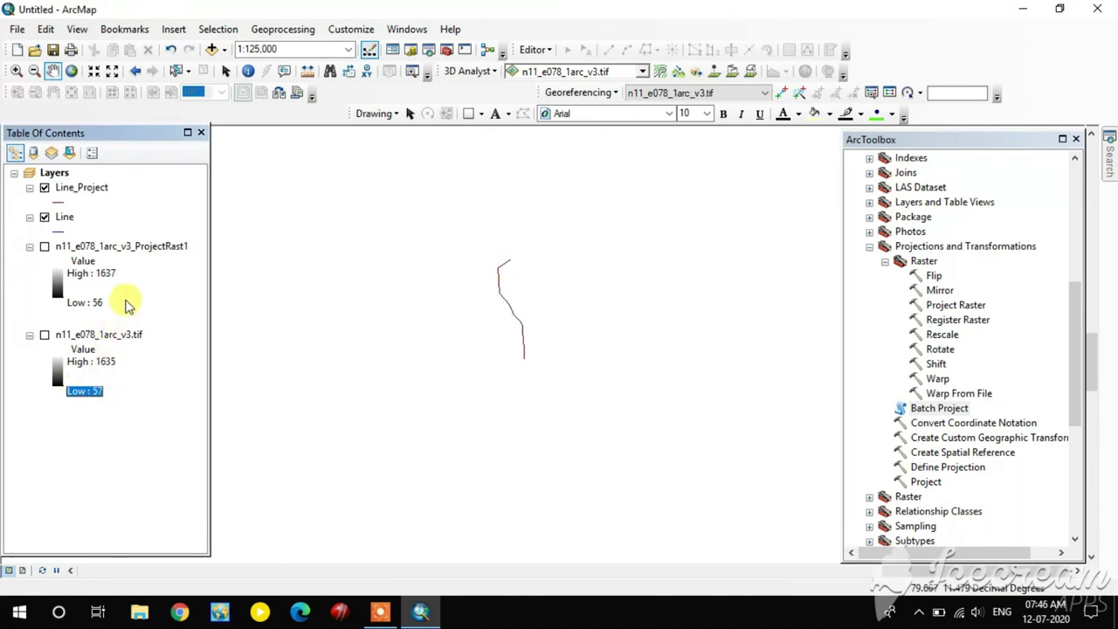
left_click(45, 246)
left_click(105, 251)
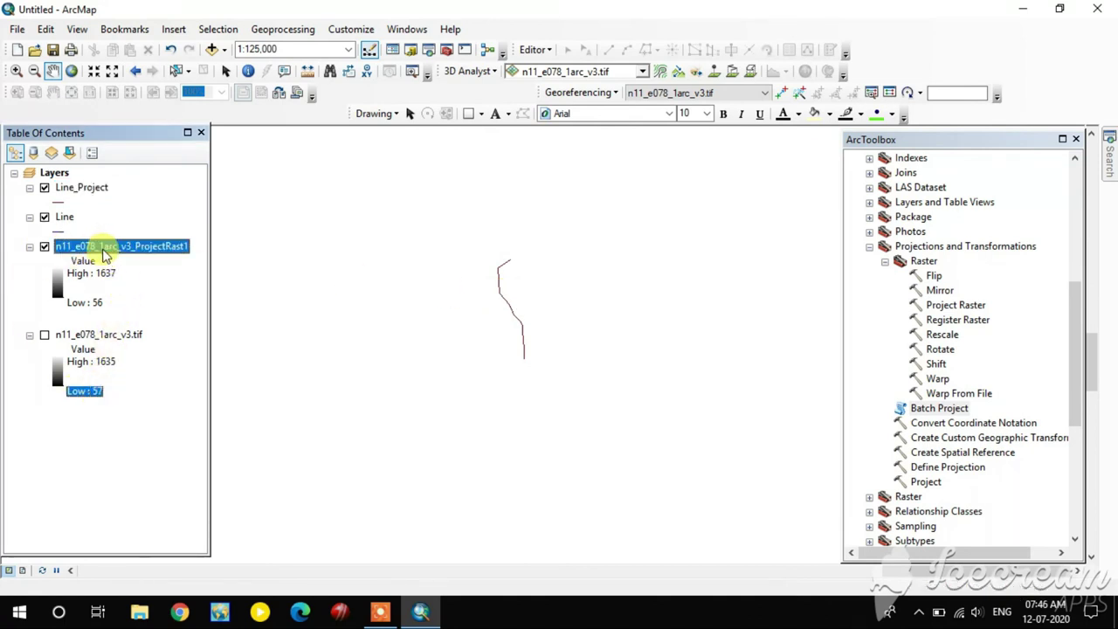
Step: Confirm the layer's source is WGS_1984_UTM_Zone_44N in meters, then zoom to its full extent
right_click(105, 250)
left_click(174, 489)
scroll(587, 271, "down", 8)
scroll(591, 269, "down", 3)
scroll(591, 269, "up", 7)
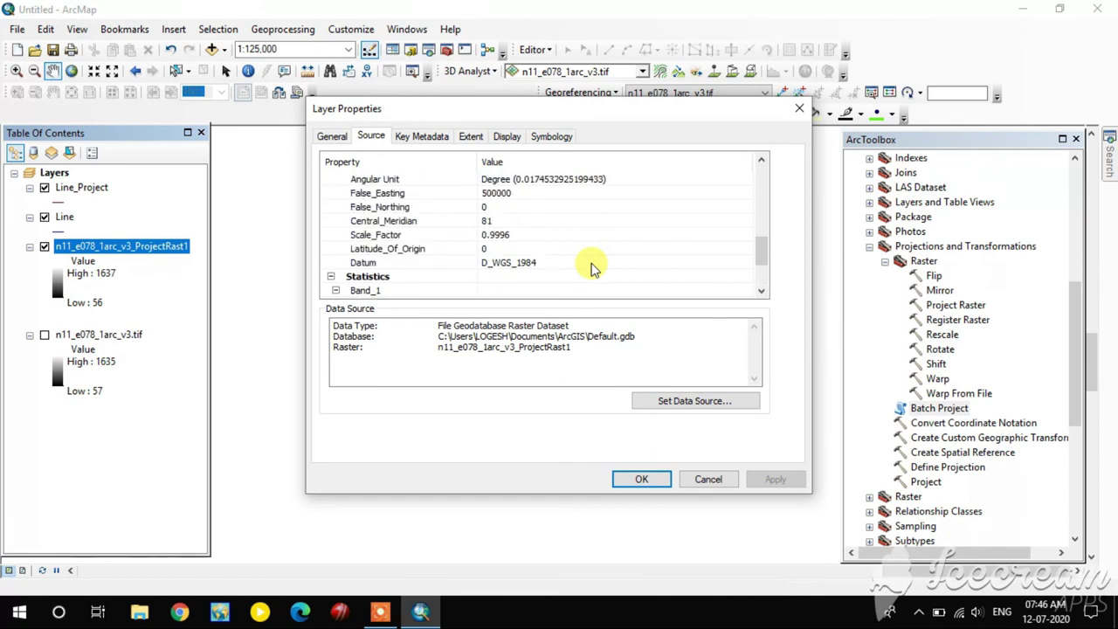
scroll(591, 269, "down", 2)
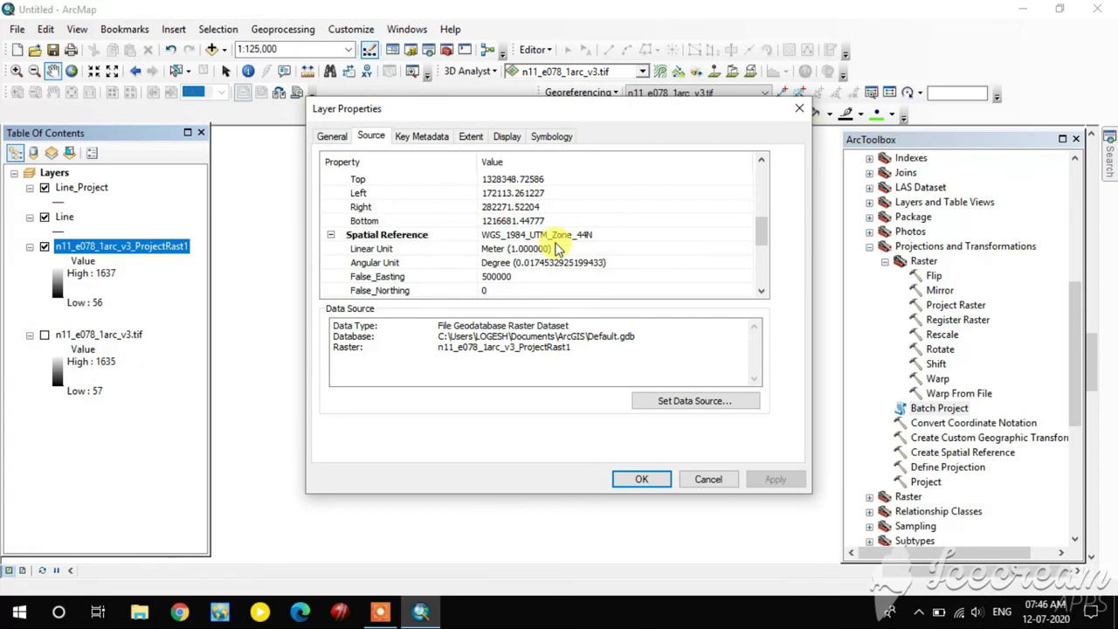
left_click(682, 481)
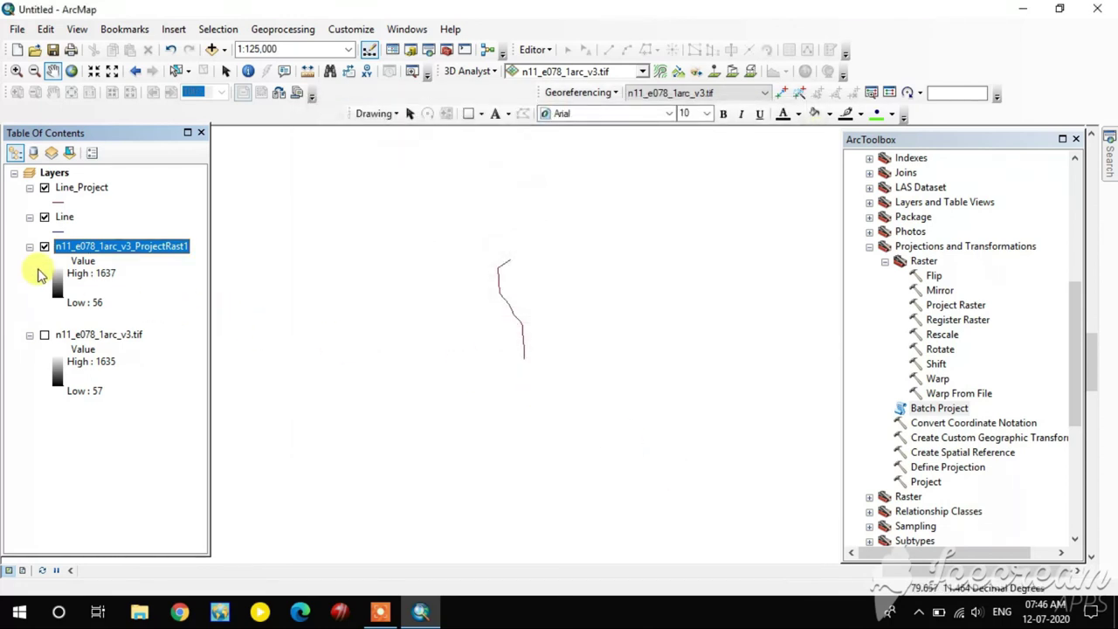
right_click(63, 249)
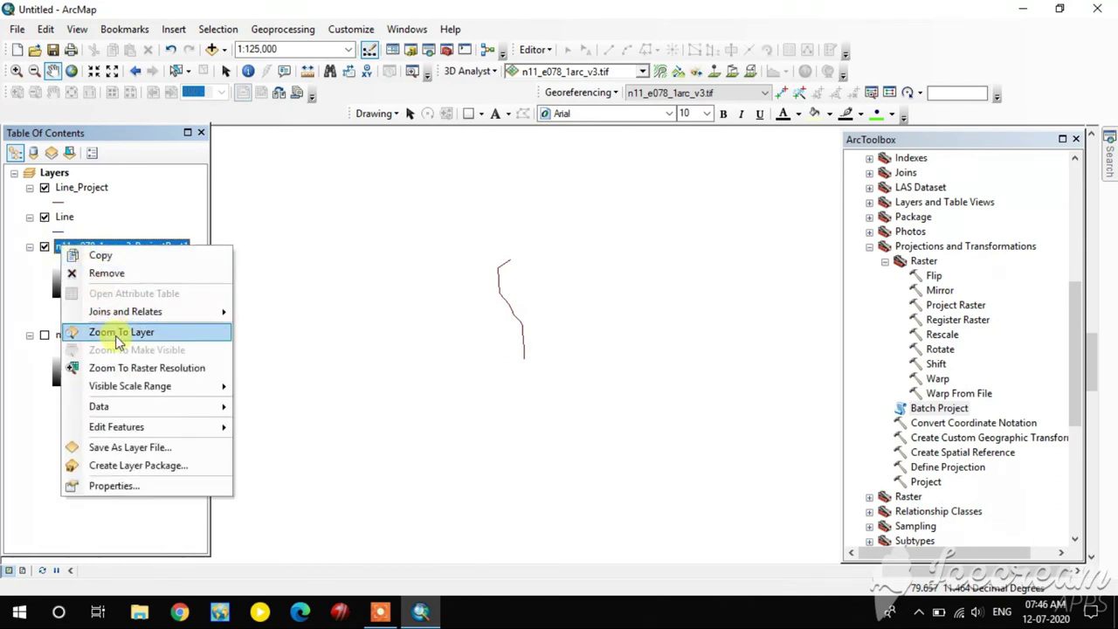
left_click(115, 331)
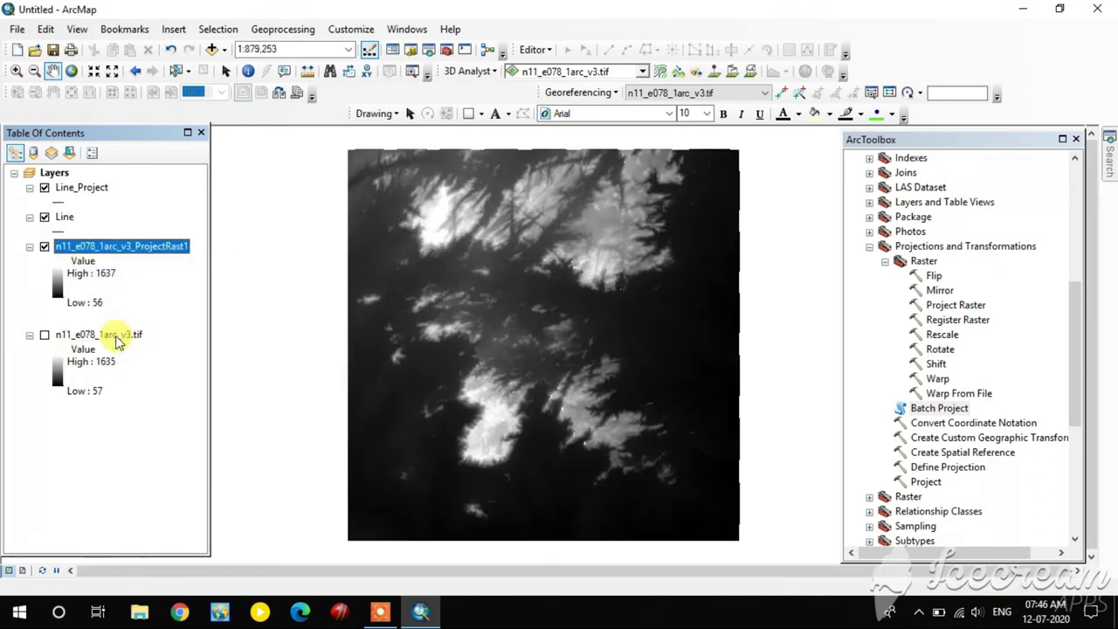